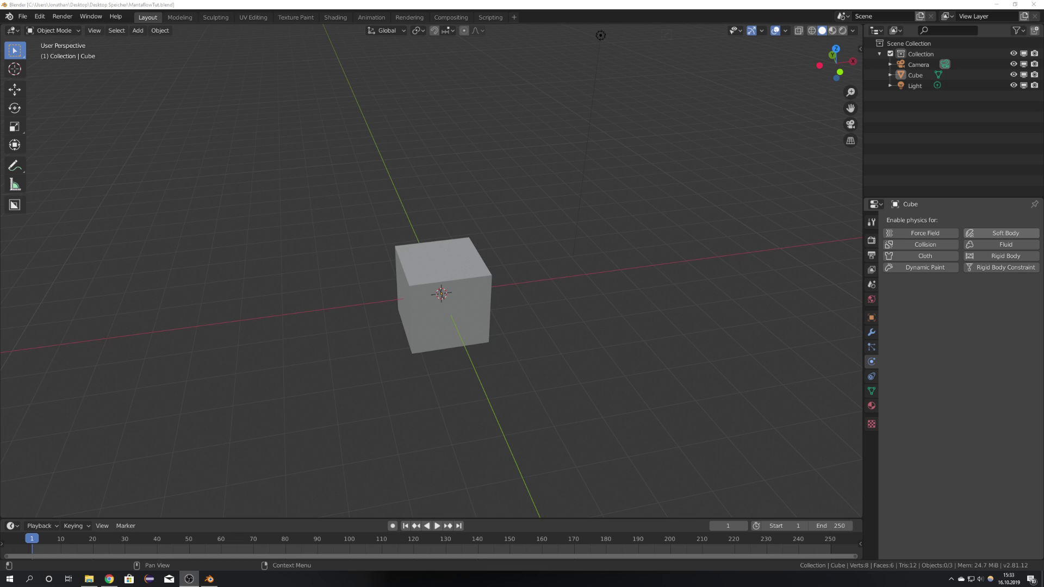
{"action": "left_click", "coordinate": [715, 2]}
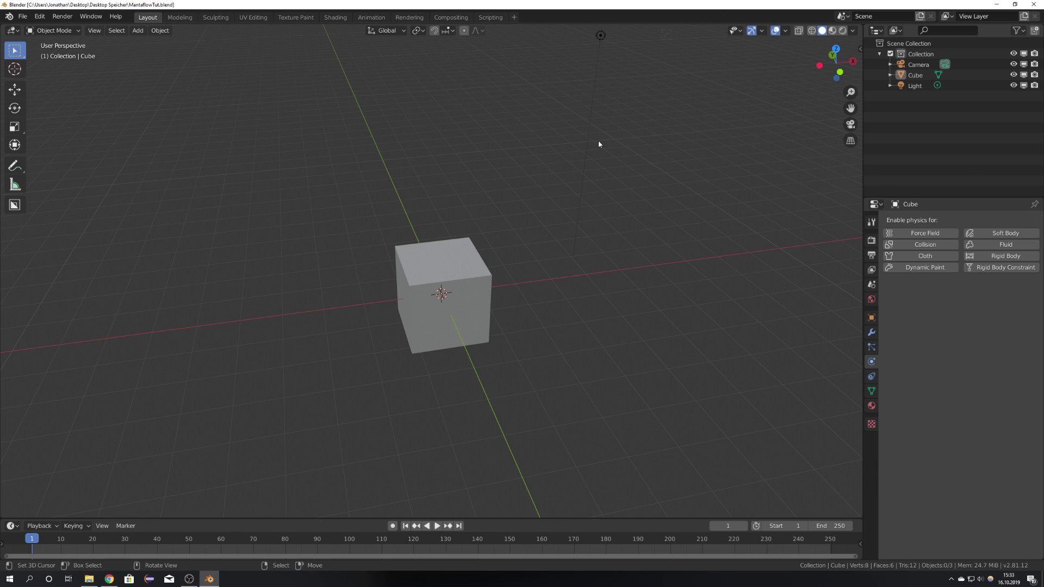
{"action": "middle_click_drag", "start_coordinate": [433, 283], "coordinate": [479, 277]}
{"action": "scroll", "coordinate": [479, 278], "scroll_direction": "down", "scroll_amount": 3}
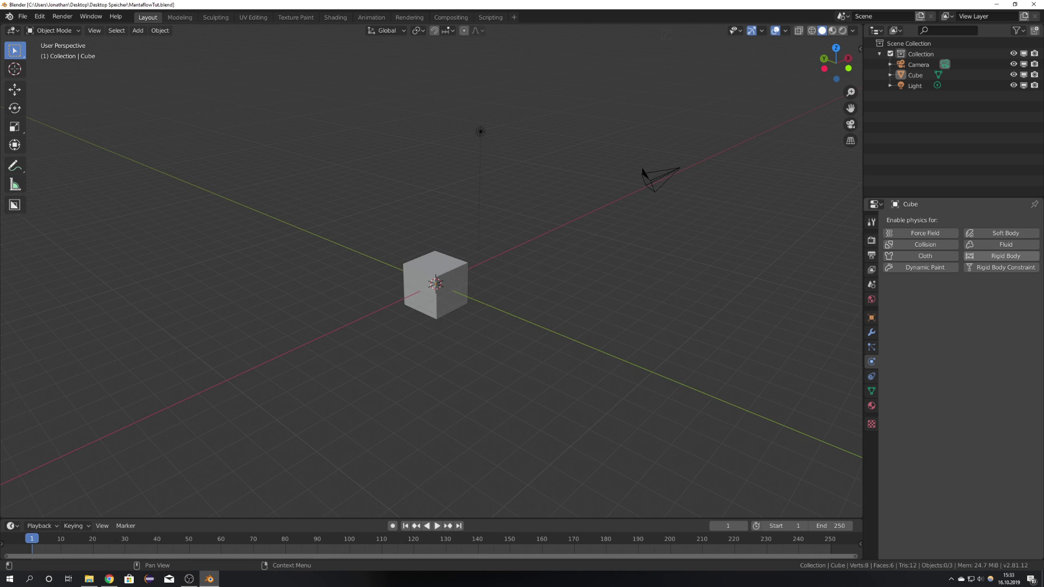
Switch to the browser, open the experimental branches download page on blender.org, and return to Blender.
{"action": "key", "text": "alt+Tab"}
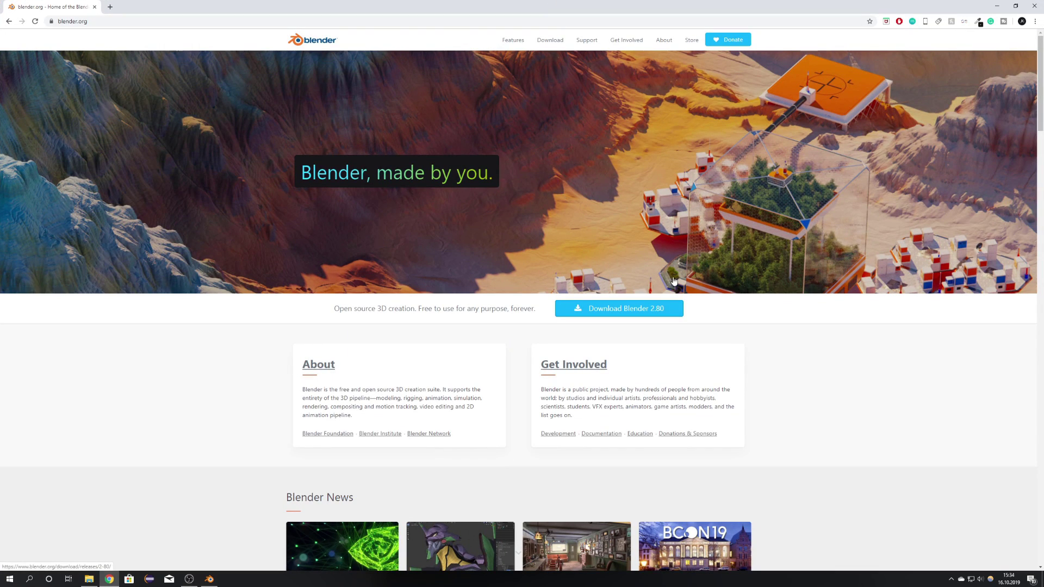
{"action": "left_click", "coordinate": [623, 309]}
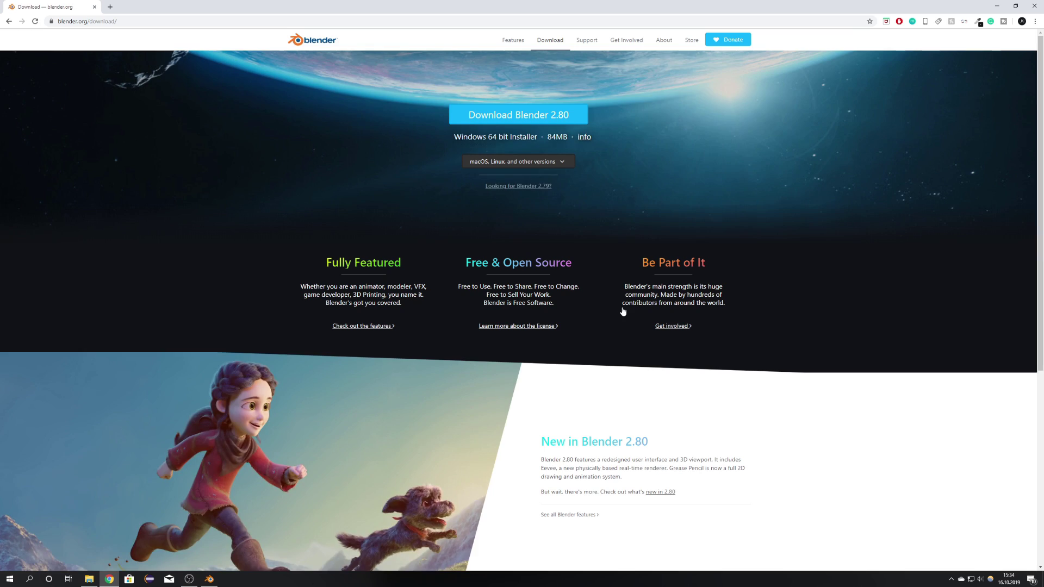
{"action": "scroll", "coordinate": [621, 313], "scroll_direction": "down", "scroll_amount": 5}
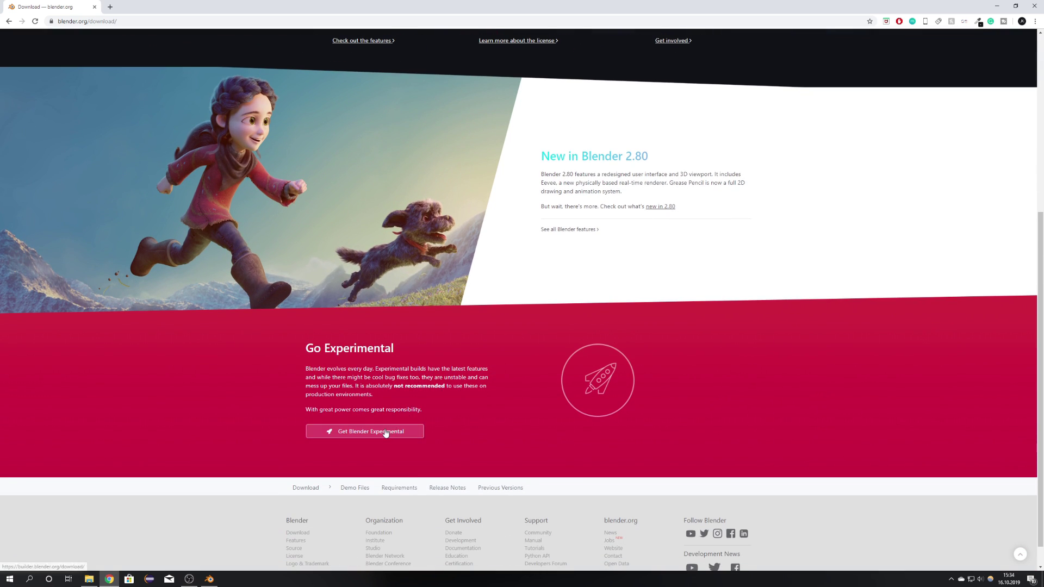
{"action": "left_click", "coordinate": [386, 431]}
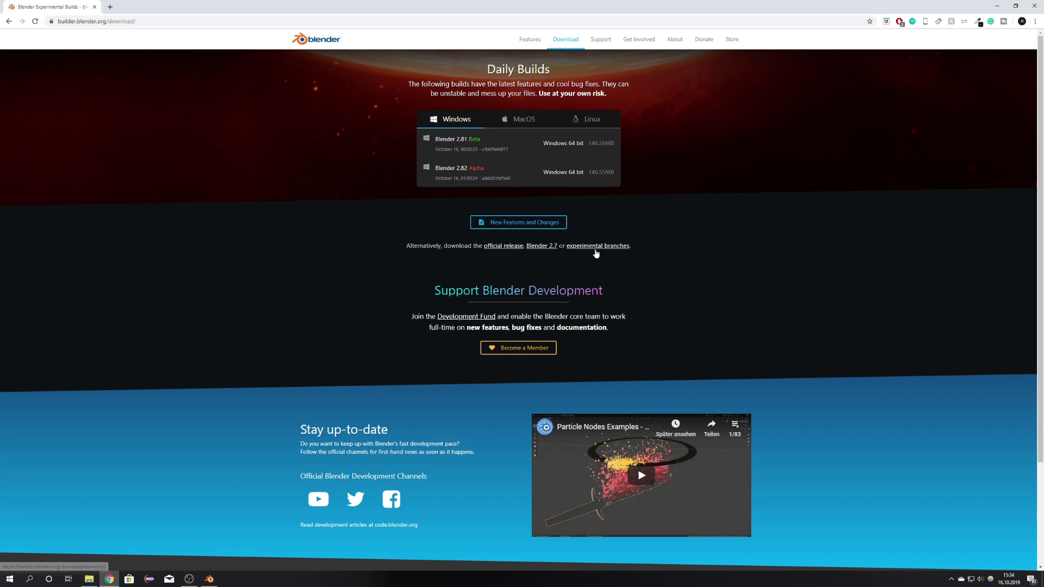
{"action": "left_click", "coordinate": [596, 251]}
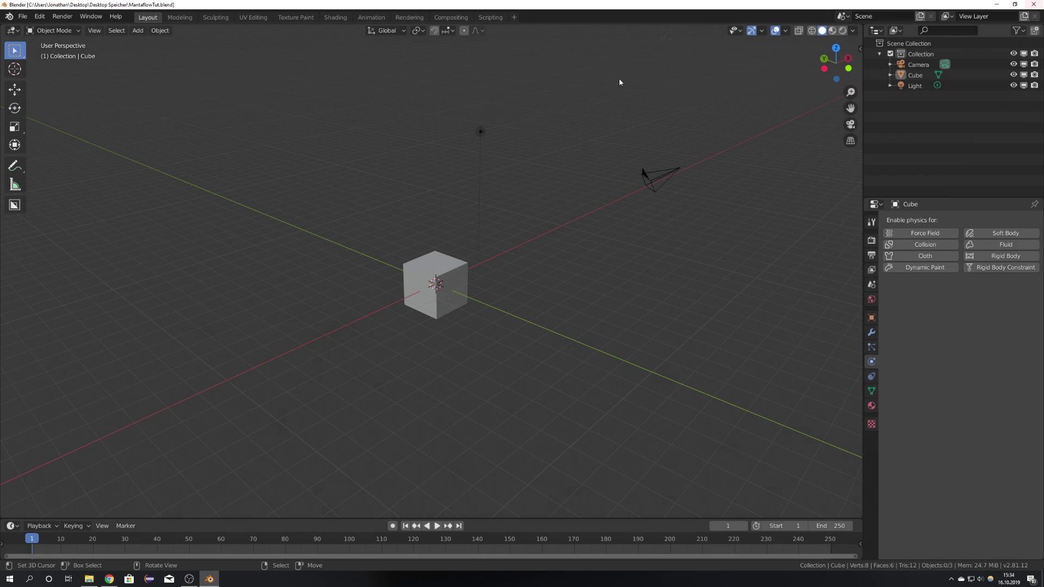
{"action": "left_click", "coordinate": [997, 5]}
Scale the default cube up several times to make a large simulation box.
{"action": "right_click", "coordinate": [446, 291]}
{"action": "middle_click_drag", "start_coordinate": [549, 295], "coordinate": [376, 289]}
{"action": "scroll", "coordinate": [453, 294], "scroll_direction": "down", "scroll_amount": 5}
{"action": "key", "text": "s"}
{"action": "left_click", "coordinate": [609, 348]}
Raise the enlarged cube along the Z axis until its base sits roughly on the grid floor.
{"action": "scroll", "coordinate": [475, 305], "scroll_direction": "up", "scroll_amount": 4}
{"action": "middle_click_drag", "start_coordinate": [495, 328], "coordinate": [478, 343]}
{"action": "key", "text": "g"}
{"action": "key", "text": "z"}
{"action": "left_click", "coordinate": [479, 117]}
Add a torus mesh at the origin and display the viewport in wireframe.
{"action": "scroll", "coordinate": [491, 295], "scroll_direction": "down", "scroll_amount": 3}
{"action": "key", "text": "shift+a"}
{"action": "mouse_move", "coordinate": [479, 321]}
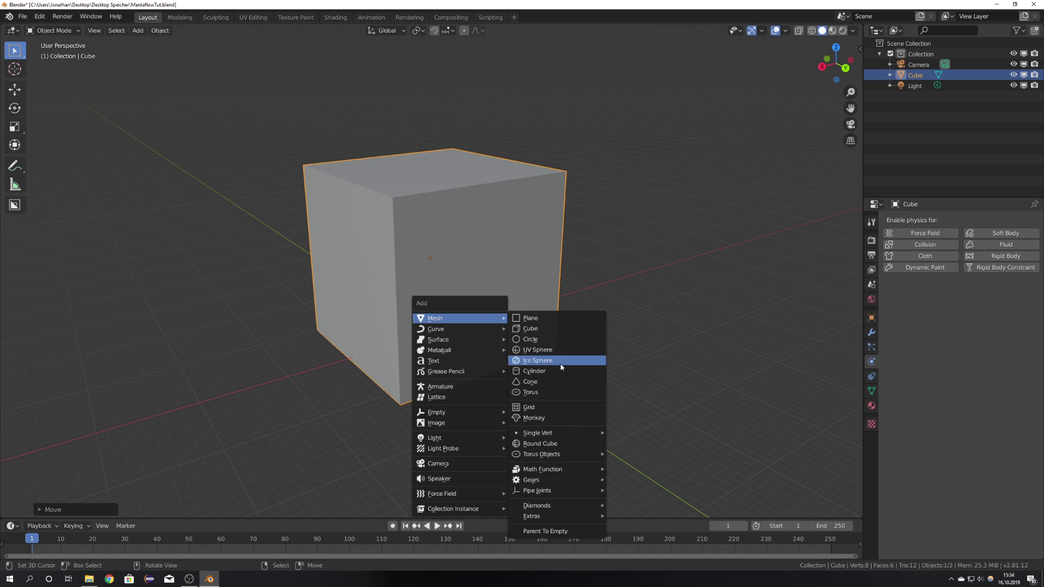
{"action": "left_click", "coordinate": [542, 392]}
{"action": "key", "text": "shift+z"}
Move the torus about 16 m up along the Z axis into the upper part of the box.
{"action": "middle_click_drag", "start_coordinate": [490, 358], "coordinate": [387, 332]}
{"action": "scroll", "coordinate": [467, 374], "scroll_direction": "up", "scroll_amount": 3}
{"action": "mouse_move", "coordinate": [466, 374]}
{"action": "middle_mouse_down"}
{"action": "mouse_move", "coordinate": [452, 346]}
{"action": "mouse_move", "coordinate": [412, 347]}
{"action": "mouse_move", "coordinate": [452, 326]}
{"action": "mouse_move", "coordinate": [484, 358]}
{"action": "middle_mouse_up"}
{"action": "scroll", "coordinate": [438, 313], "scroll_direction": "down", "scroll_amount": 4}
{"action": "scroll", "coordinate": [483, 358], "scroll_direction": "up", "scroll_amount": 3}
{"action": "key", "text": "g"}
{"action": "key", "text": "z"}
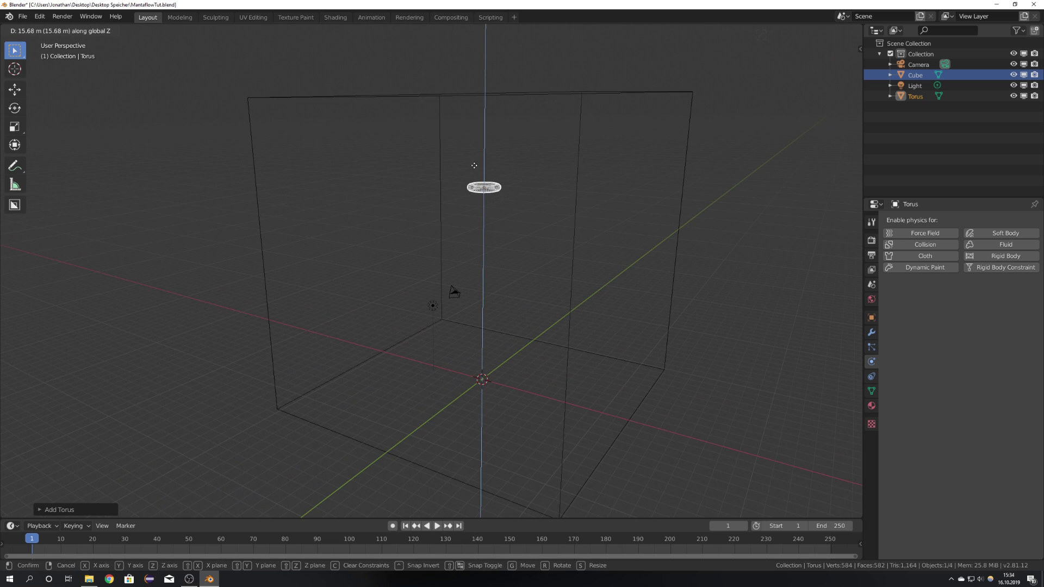
{"action": "left_click", "coordinate": [478, 159]}
Insert a rotation keyframe for the torus at frame 1.
{"action": "middle_click_drag", "start_coordinate": [478, 158], "coordinate": [471, 279]}
{"action": "scroll", "coordinate": [471, 280], "scroll_direction": "up", "scroll_amount": 5}
{"action": "key", "text": "i"}
{"action": "left_click", "coordinate": [466, 291]}
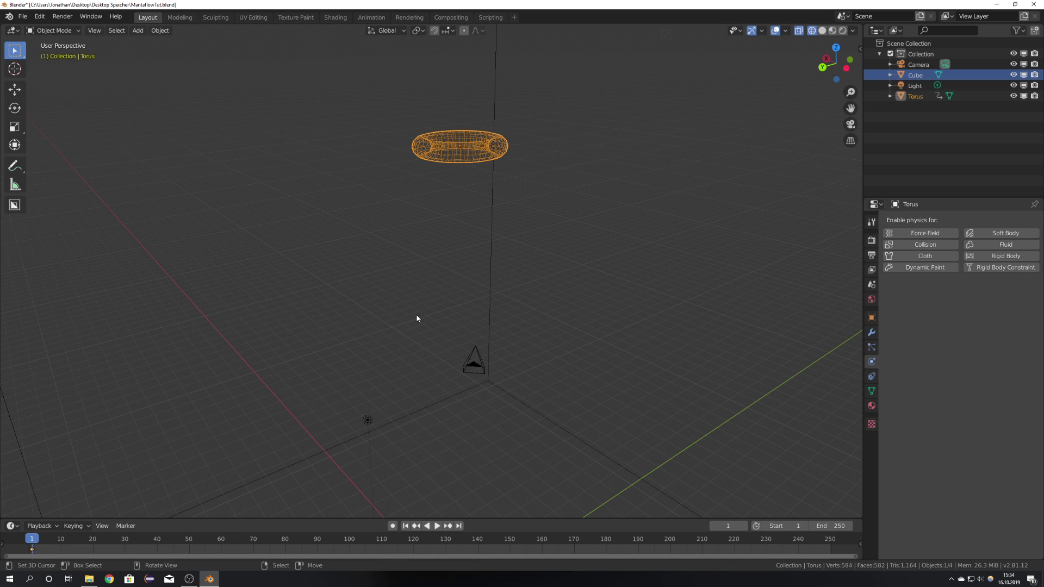
Split the 3D viewport, turn one half into a Graph Editor, and select the torus's Z Euler Rotation channel.
{"action": "left_click_drag", "start_coordinate": [3, 28], "coordinate": [410, 32]}
{"action": "left_click", "coordinate": [13, 30]}
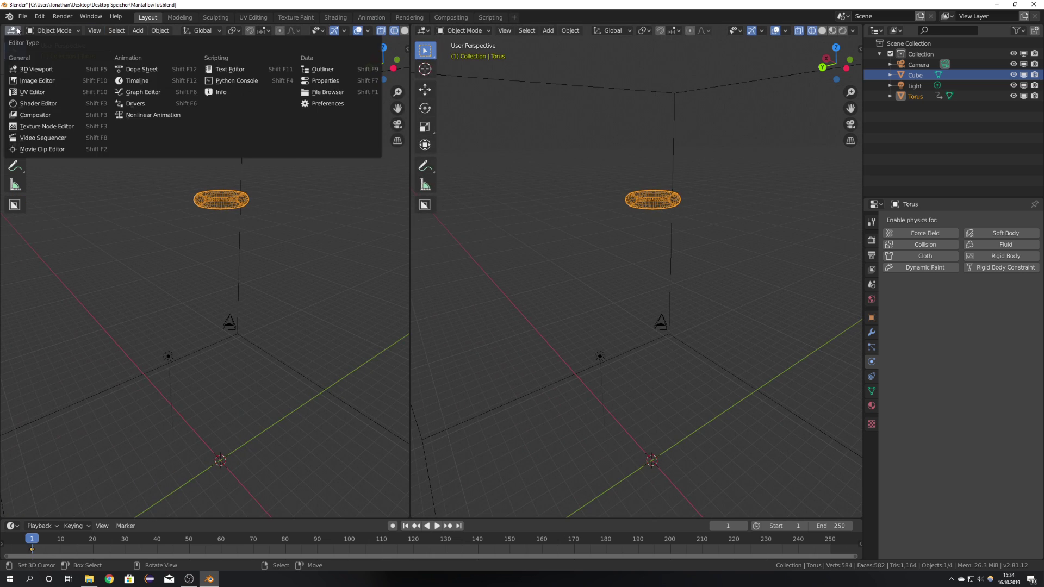
{"action": "left_click", "coordinate": [152, 93]}
{"action": "left_click", "coordinate": [50, 105]}
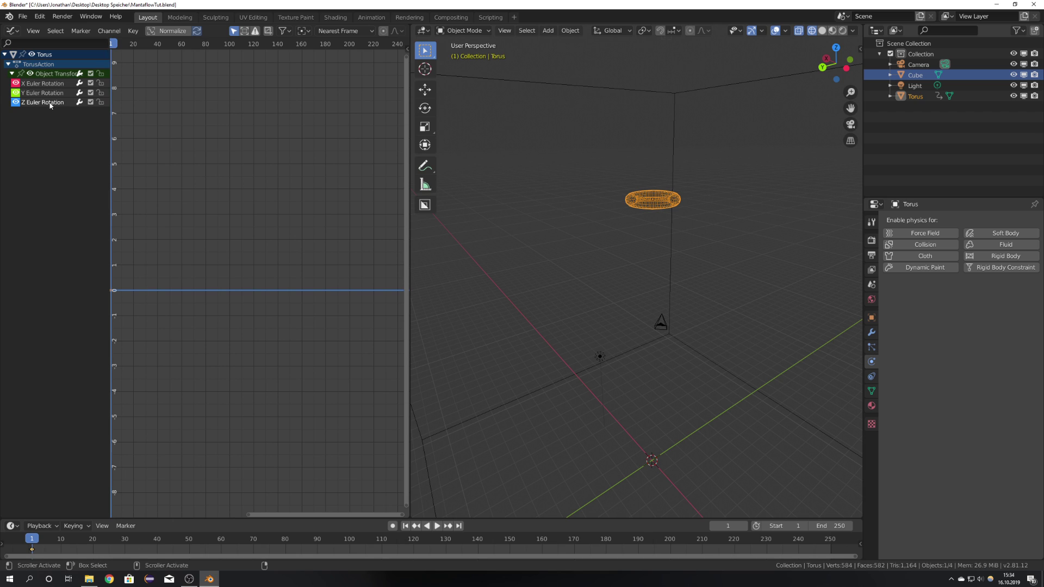
Add a Generator modifier to the Z Euler Rotation curve.
{"action": "key", "text": "n"}
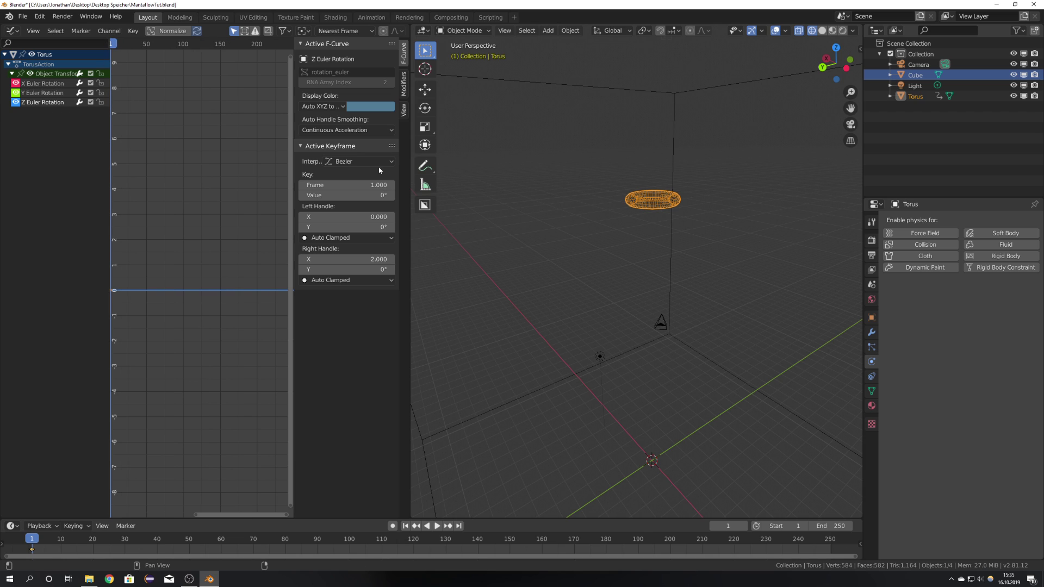
{"action": "left_click", "coordinate": [405, 88]}
{"action": "left_click", "coordinate": [340, 56]}
{"action": "left_click", "coordinate": [331, 74]}
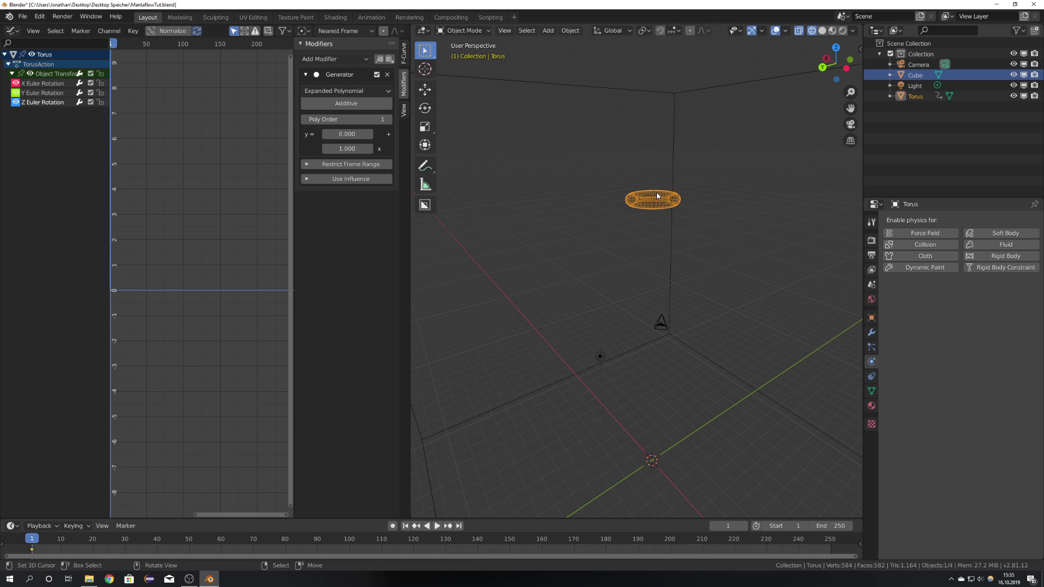
Play the animation to check the torus's rotation, then stop playback.
{"action": "middle_click_drag", "start_coordinate": [609, 209], "coordinate": [645, 213]}
{"action": "key", "text": "space"}
{"action": "scroll", "coordinate": [644, 214], "scroll_direction": "up", "scroll_amount": 3}
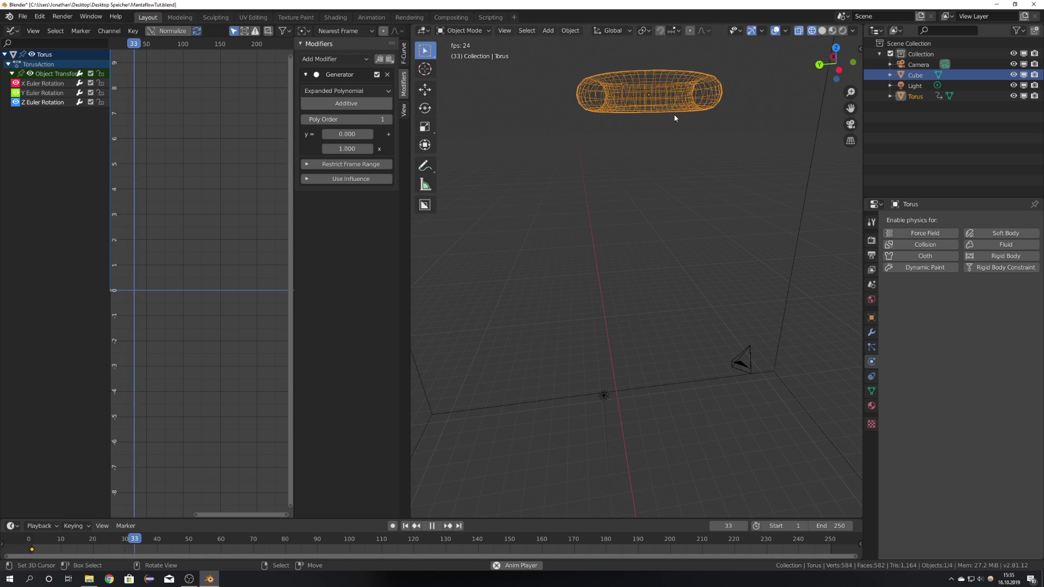
{"action": "key", "text": "space"}
{"action": "scroll", "coordinate": [684, 102], "scroll_direction": "down", "scroll_amount": 8}
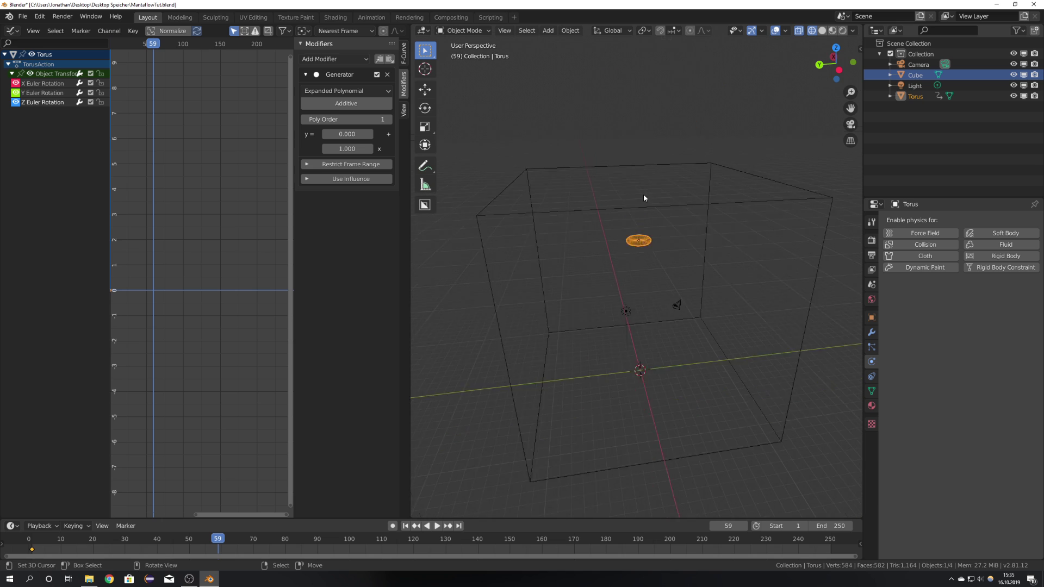
Enable Fluid physics on the cube and set its type to Domain.
{"action": "mouse_move", "coordinate": [695, 241]}
{"action": "middle_mouse_down"}
{"action": "mouse_move", "coordinate": [657, 238]}
{"action": "mouse_move", "coordinate": [685, 237]}
{"action": "middle_mouse_up"}
{"action": "left_click", "coordinate": [758, 206]}
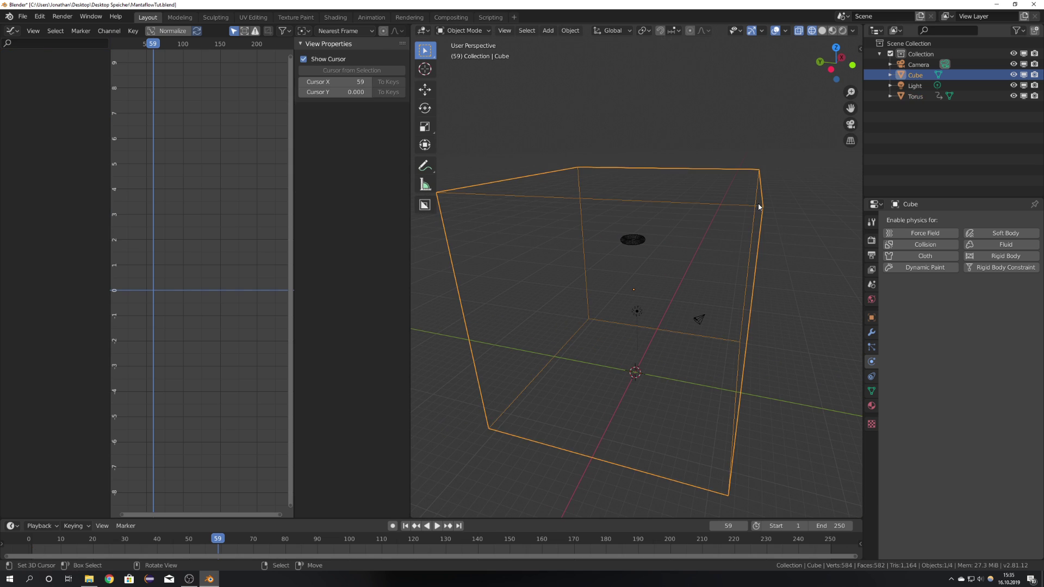
{"action": "left_click", "coordinate": [983, 245]}
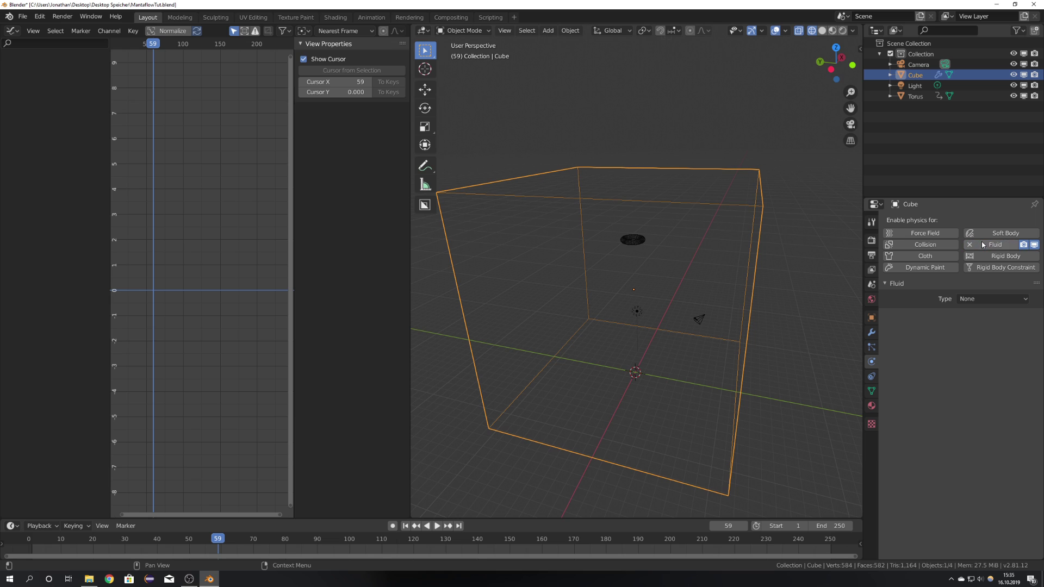
{"action": "left_click", "coordinate": [993, 299]}
{"action": "left_click", "coordinate": [989, 323]}
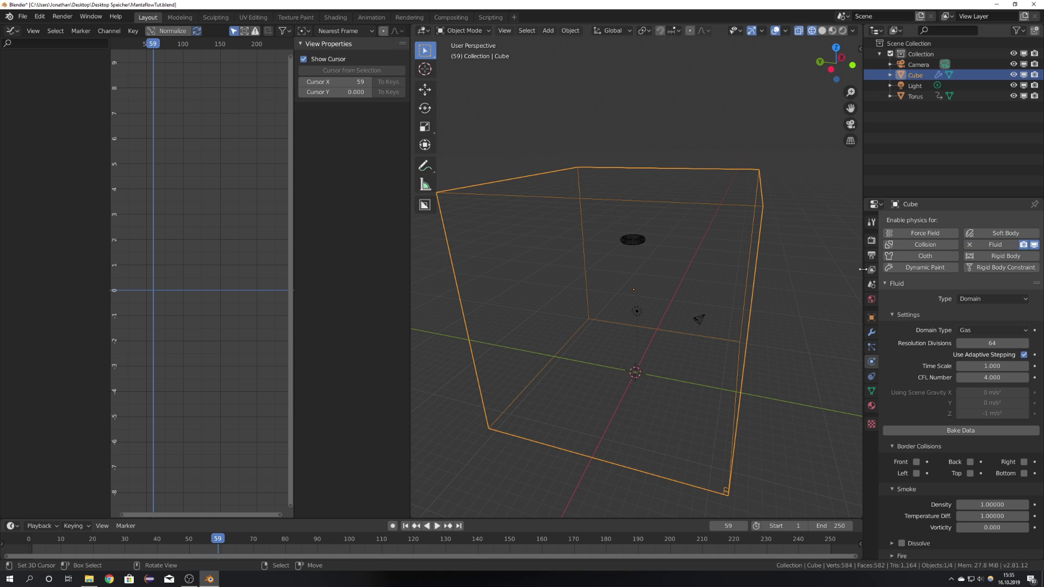
Widen the properties area and set the cube's domain type to Liquid.
{"action": "left_click_drag", "start_coordinate": [863, 273], "coordinate": [808, 273]}
{"action": "left_click", "coordinate": [952, 328]}
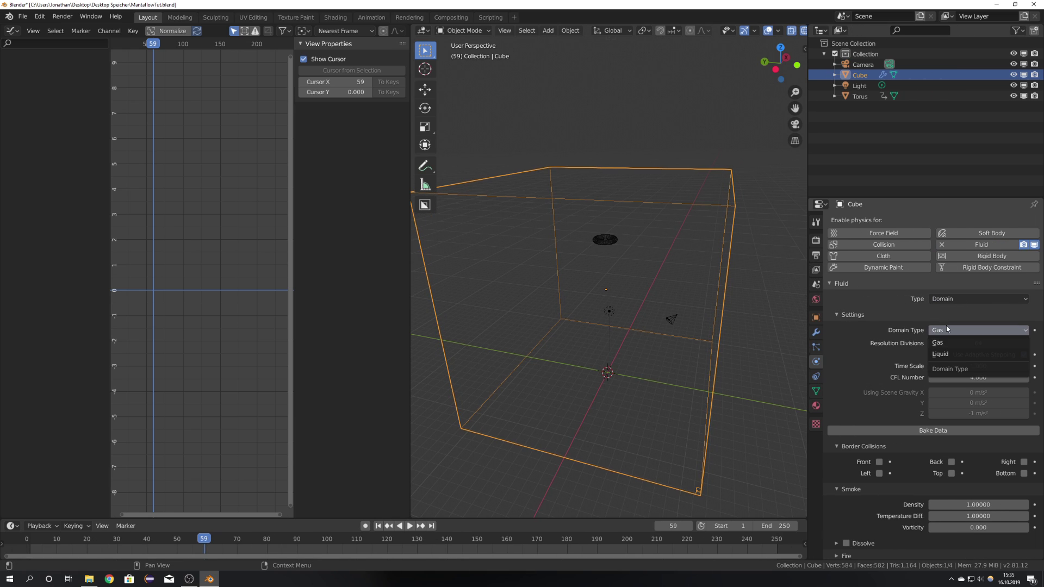
{"action": "left_click", "coordinate": [950, 355]}
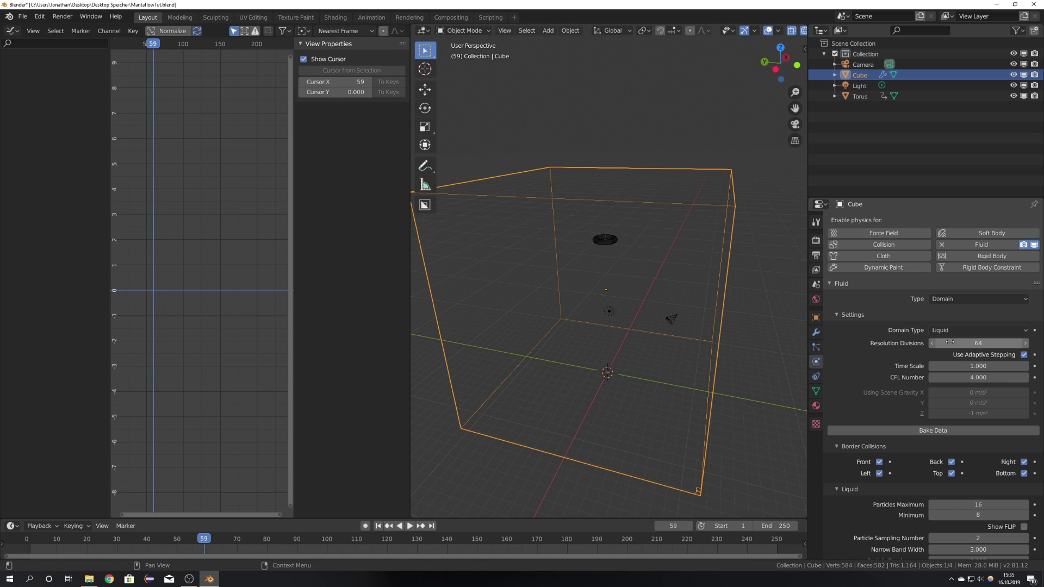
Enable Fluid physics on the torus and set its type to Flow.
{"action": "left_click", "coordinate": [617, 240]}
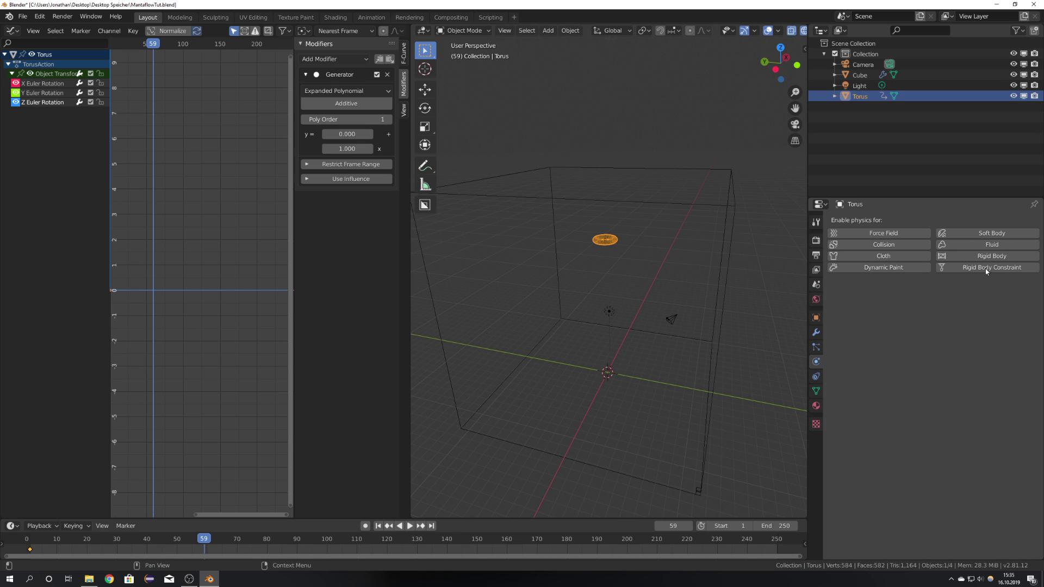
{"action": "left_click", "coordinate": [997, 245]}
{"action": "left_click", "coordinate": [976, 299]}
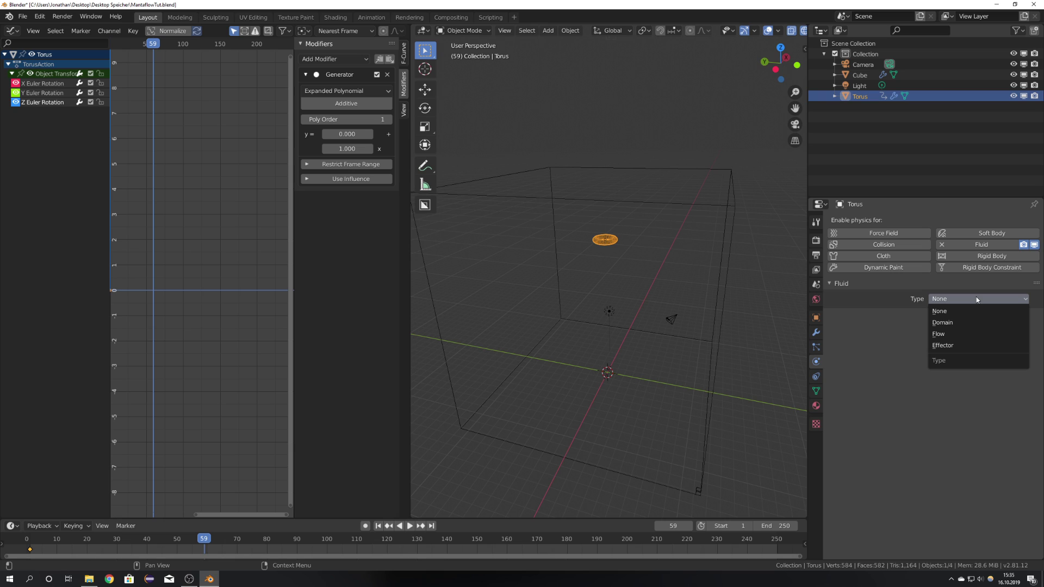
{"action": "left_click", "coordinate": [946, 333]}
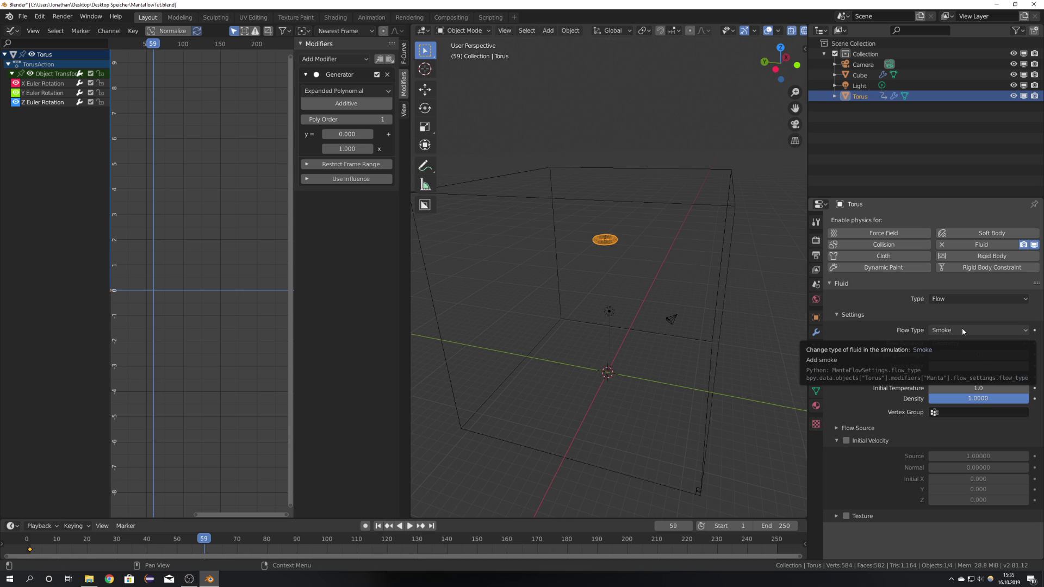
Set the torus's flow type to Liquid and its flow behavior to Inflow.
{"action": "left_click", "coordinate": [962, 328]}
{"action": "left_click", "coordinate": [951, 376]}
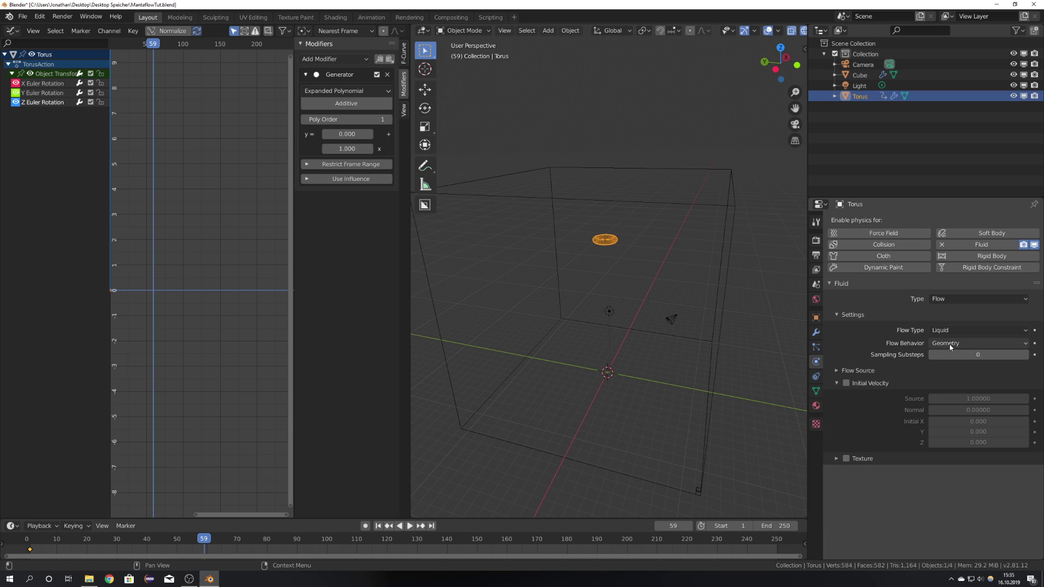
{"action": "left_click", "coordinate": [949, 343]}
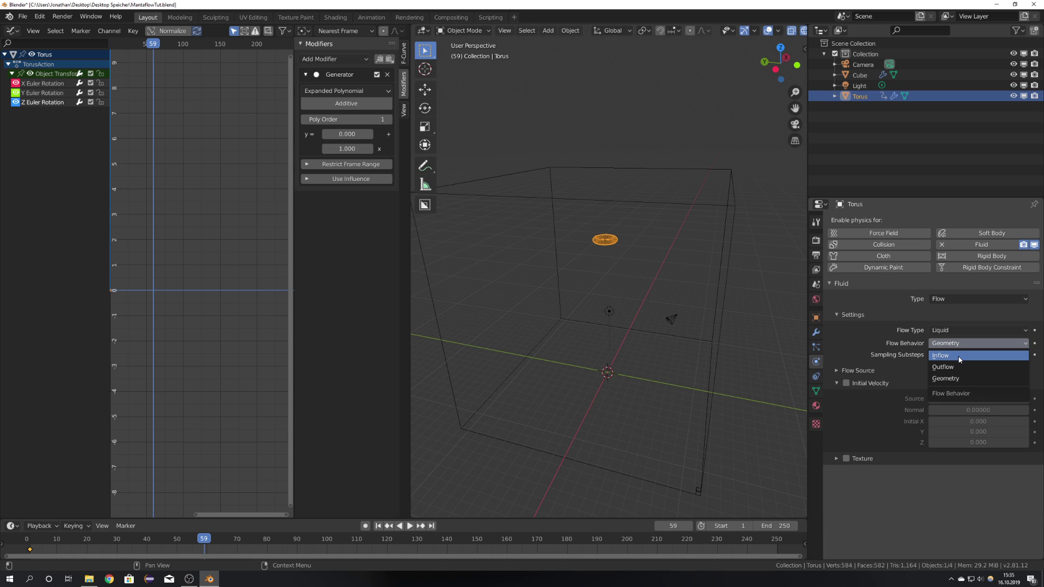
{"action": "left_click", "coordinate": [960, 357]}
{"action": "key", "text": "KP_Decimal"}
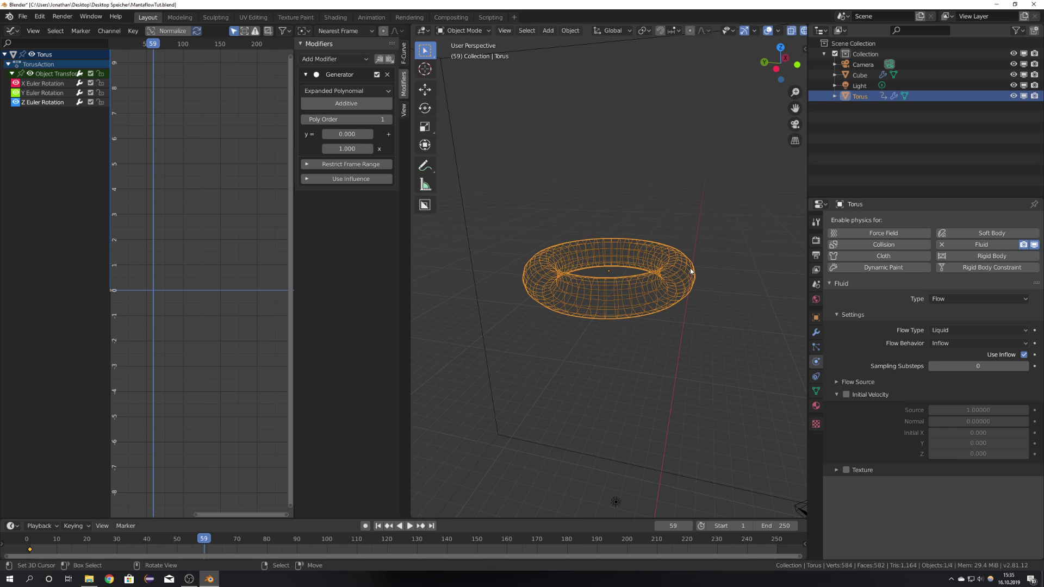
Enable Initial Velocity for the torus's flow and set the Source value to 2.
{"action": "scroll", "coordinate": [690, 269], "scroll_direction": "down", "scroll_amount": 6}
{"action": "left_click", "coordinate": [847, 395]}
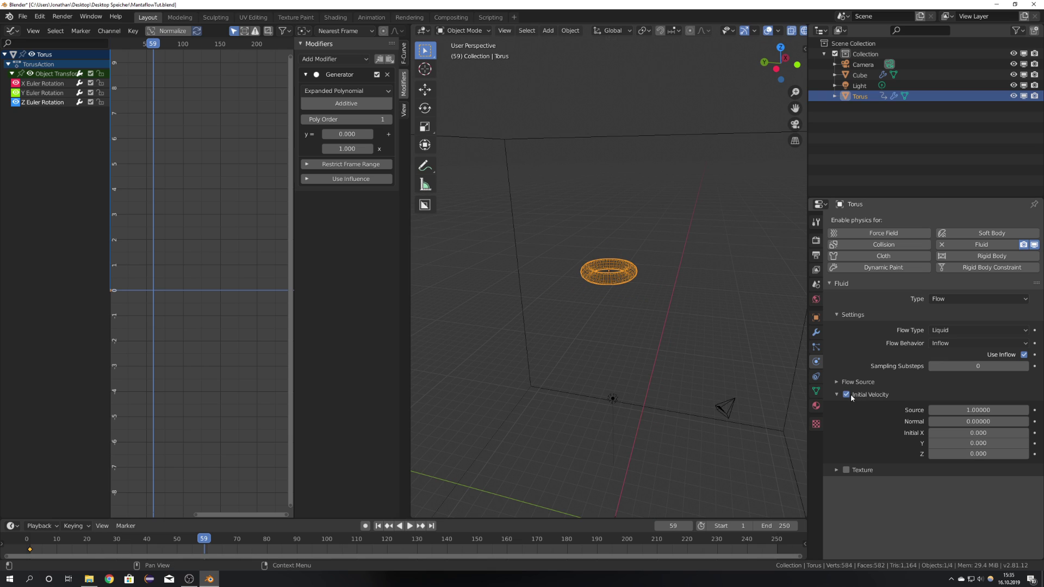
{"action": "left_click", "coordinate": [963, 410]}
{"action": "type", "text": "2"}
{"action": "key", "text": "Return"}
{"action": "middle_click_drag", "start_coordinate": [632, 290], "coordinate": [634, 240]}
{"action": "scroll", "coordinate": [660, 308], "scroll_direction": "down", "scroll_amount": 6}
{"action": "scroll", "coordinate": [630, 294], "scroll_direction": "up", "scroll_amount": 3}
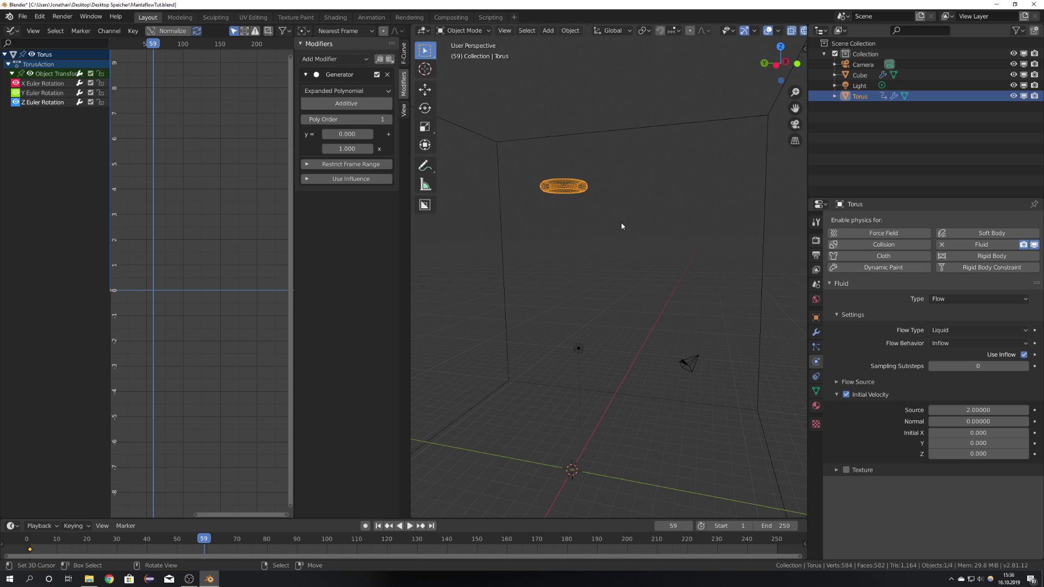
Set the cube domain's Resolution Divisions to 32.
{"action": "left_click", "coordinate": [763, 229]}
{"action": "scroll", "coordinate": [695, 263], "scroll_direction": "down", "scroll_amount": 3}
{"action": "scroll", "coordinate": [865, 321], "scroll_direction": "down", "scroll_amount": 4}
{"action": "scroll", "coordinate": [859, 327], "scroll_direction": "up", "scroll_amount": 3}
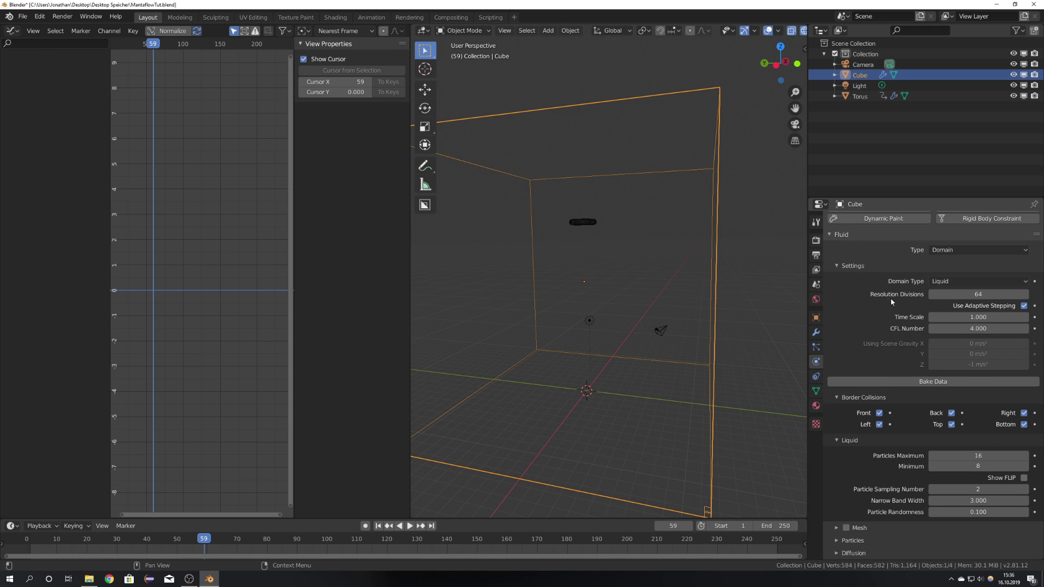
{"action": "left_click", "coordinate": [974, 295]}
{"action": "key", "text": "Return"}
Enable Show FLIP in the domain's liquid settings.
{"action": "scroll", "coordinate": [863, 321], "scroll_direction": "down", "scroll_amount": 5}
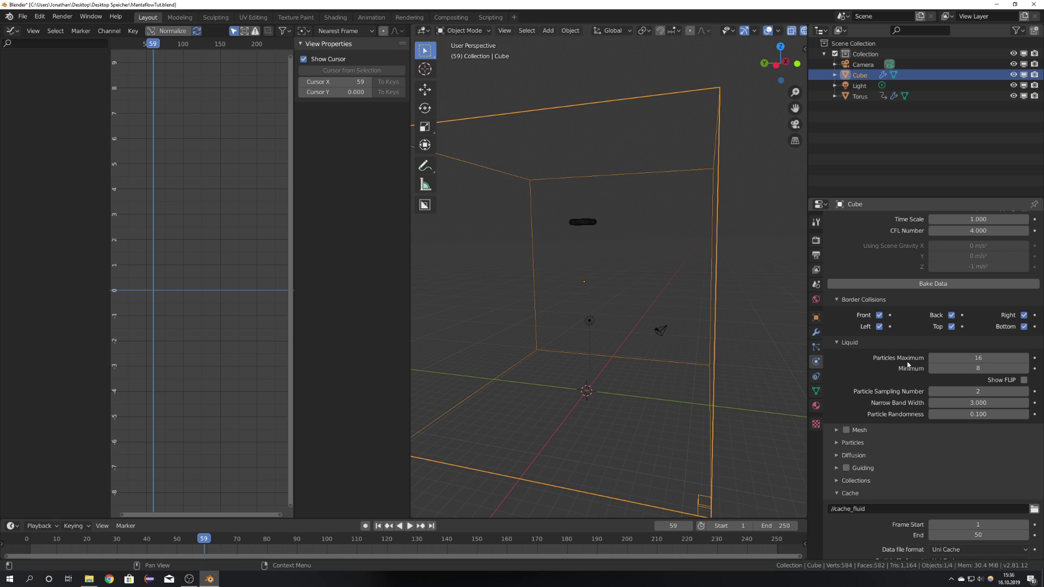
{"action": "left_click", "coordinate": [1023, 381]}
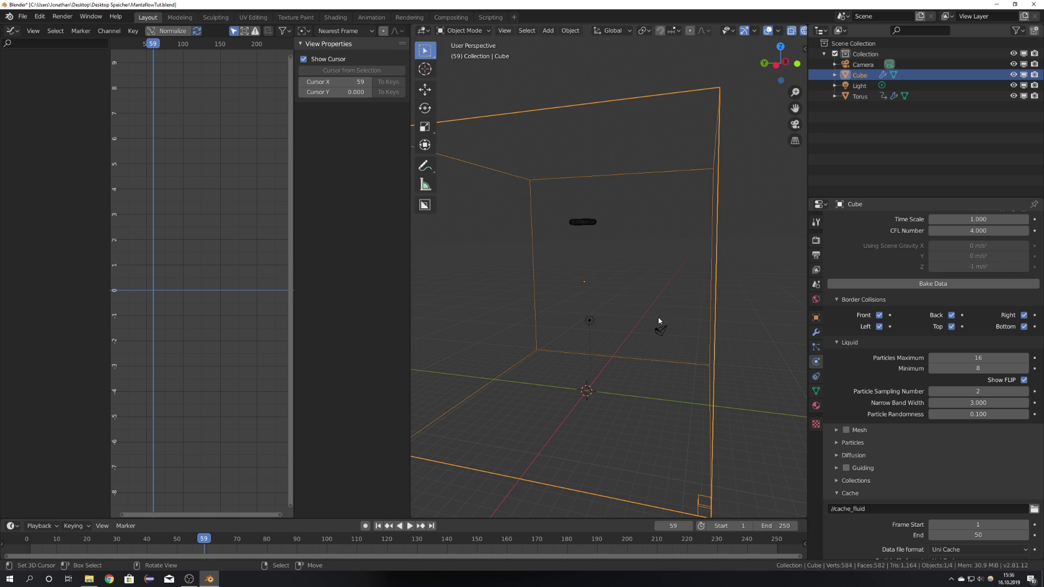
{"action": "mouse_move", "coordinate": [636, 311]}
{"action": "middle_mouse_down"}
{"action": "mouse_move", "coordinate": [609, 324]}
{"action": "mouse_move", "coordinate": [625, 301]}
{"action": "middle_mouse_up"}
{"action": "scroll", "coordinate": [624, 301], "scroll_direction": "down", "scroll_amount": 3}
{"action": "scroll", "coordinate": [898, 297], "scroll_direction": "up", "scroll_amount": 3}
Bake the cube domain's liquid data with the current settings.
{"action": "scroll", "coordinate": [898, 299], "scroll_direction": "up", "scroll_amount": 3}
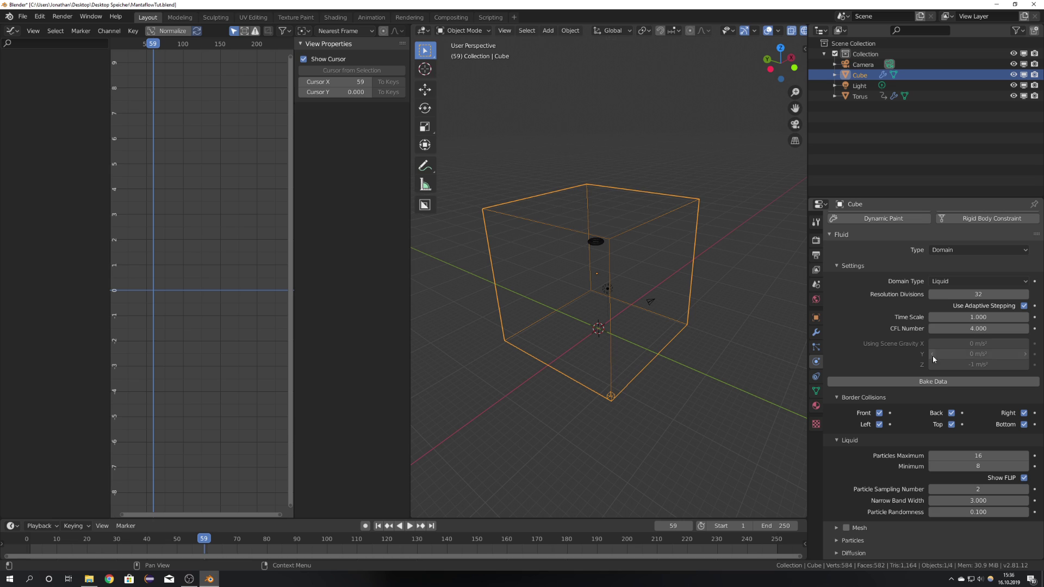
{"action": "scroll", "coordinate": [898, 396], "scroll_direction": "down", "scroll_amount": 6}
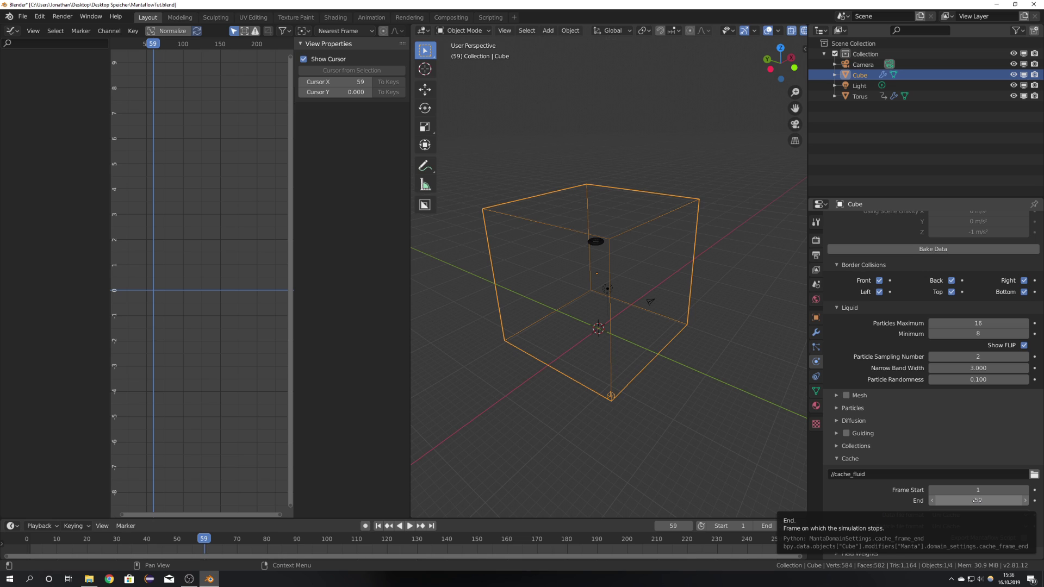
{"action": "scroll", "coordinate": [974, 506], "scroll_direction": "up", "scroll_amount": 3}
{"action": "scroll", "coordinate": [976, 509], "scroll_direction": "down", "scroll_amount": 3}
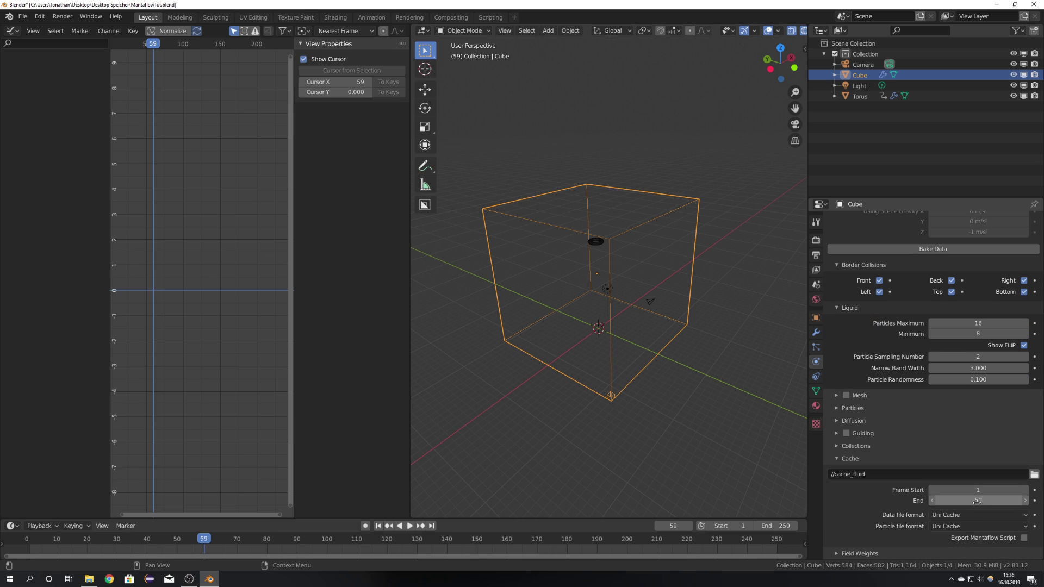
{"action": "scroll", "coordinate": [957, 455], "scroll_direction": "up", "scroll_amount": 8}
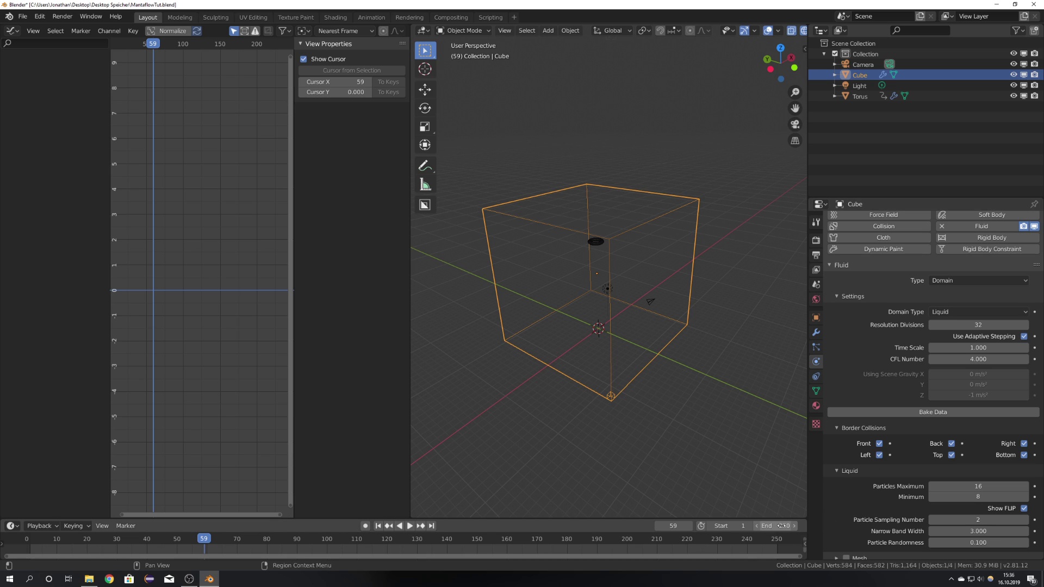
{"action": "left_click", "coordinate": [927, 413]}
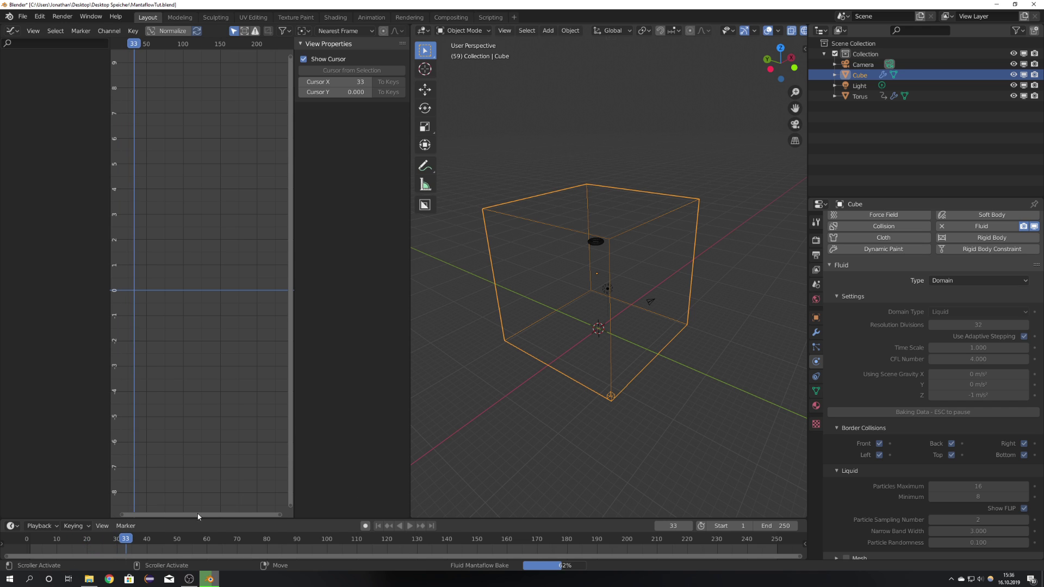
Return to the first frame and play the baked simulation to examine the liquid particles from several angles.
{"action": "middle_click_drag", "start_coordinate": [564, 351], "coordinate": [629, 338]}
{"action": "scroll", "coordinate": [630, 336], "scroll_direction": "up", "scroll_amount": 5}
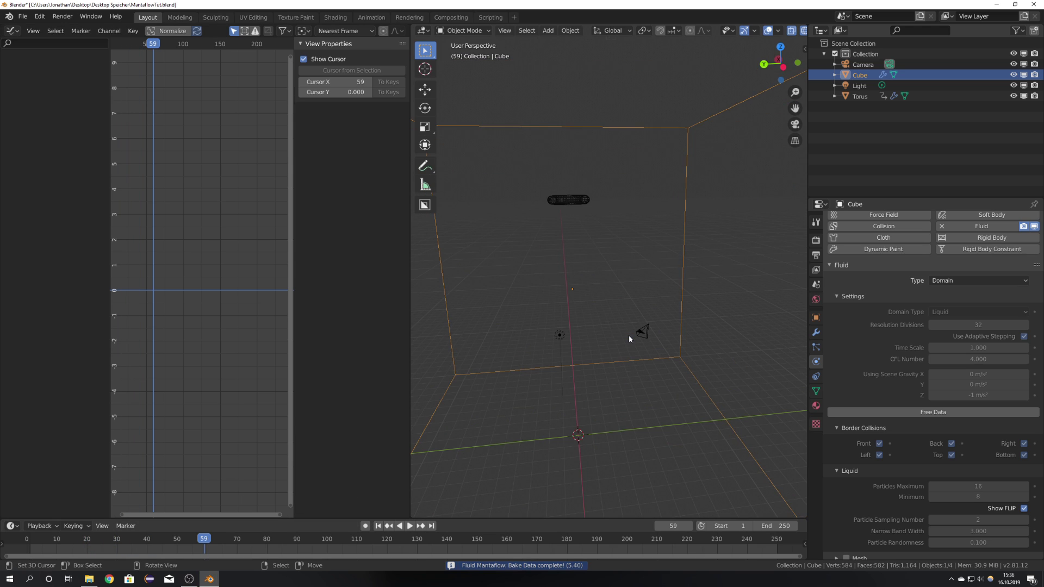
{"action": "key", "text": "shift+Left"}
{"action": "middle_click_drag", "start_coordinate": [629, 335], "coordinate": [601, 290]}
{"action": "middle_click_drag", "start_coordinate": [547, 239], "coordinate": [645, 289], "text": "shift"}
{"action": "scroll", "coordinate": [650, 302], "scroll_direction": "down", "scroll_amount": 8}
{"action": "scroll", "coordinate": [660, 312], "scroll_direction": "up", "scroll_amount": 4}
{"action": "middle_click_drag", "start_coordinate": [649, 328], "coordinate": [673, 296]}
{"action": "scroll", "coordinate": [658, 305], "scroll_direction": "up", "scroll_amount": 3}
{"action": "scroll", "coordinate": [657, 302], "scroll_direction": "down", "scroll_amount": 5}
{"action": "scroll", "coordinate": [656, 306], "scroll_direction": "down", "scroll_amount": 2}
{"action": "key", "text": "space"}
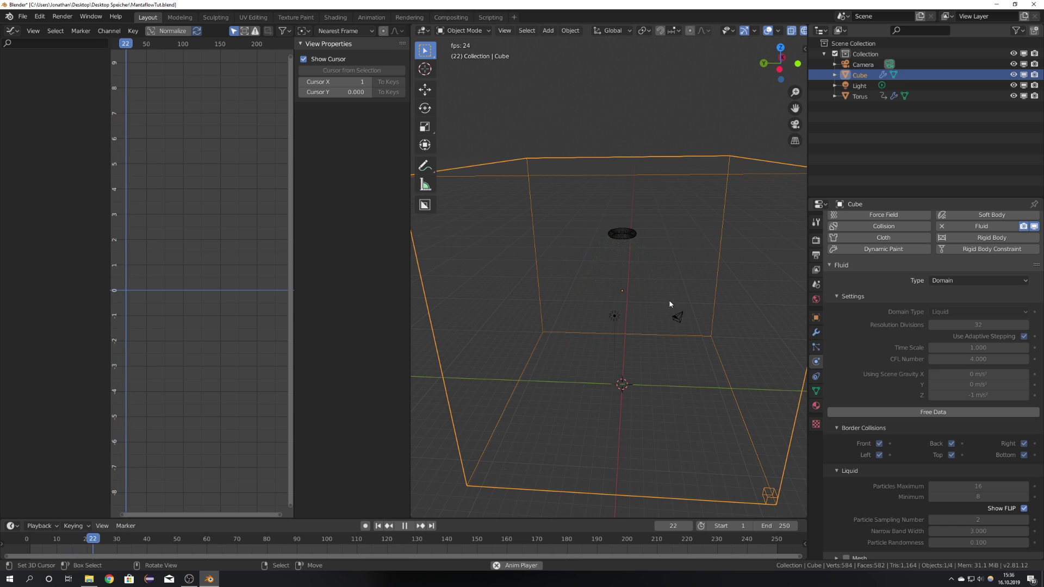
{"action": "key", "text": "space"}
{"action": "scroll", "coordinate": [652, 300], "scroll_direction": "up", "scroll_amount": 5}
{"action": "middle_click_drag", "start_coordinate": [654, 303], "coordinate": [632, 280]}
{"action": "key", "text": "space"}
{"action": "key", "text": "space"}
Set the scene's end frame to 50.
{"action": "left_click", "coordinate": [771, 525]}
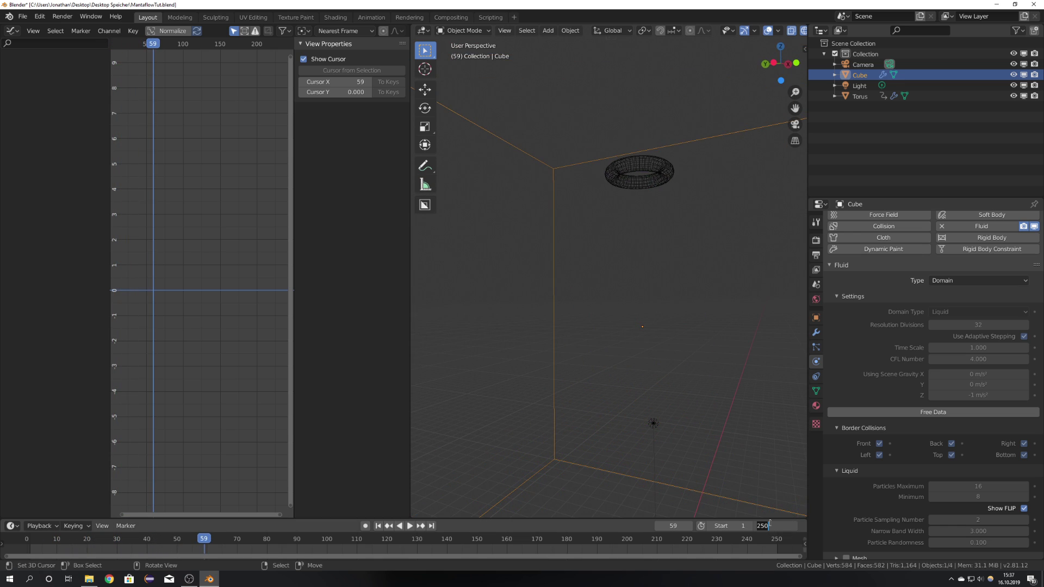
{"action": "type", "text": "50"}
{"action": "key", "text": "Return"}
Replay the simulation and examine the particles falling beneath the torus up close.
{"action": "key", "text": "space"}
{"action": "scroll", "coordinate": [676, 314], "scroll_direction": "down", "scroll_amount": 3}
{"action": "scroll", "coordinate": [676, 314], "scroll_direction": "up", "scroll_amount": 4}
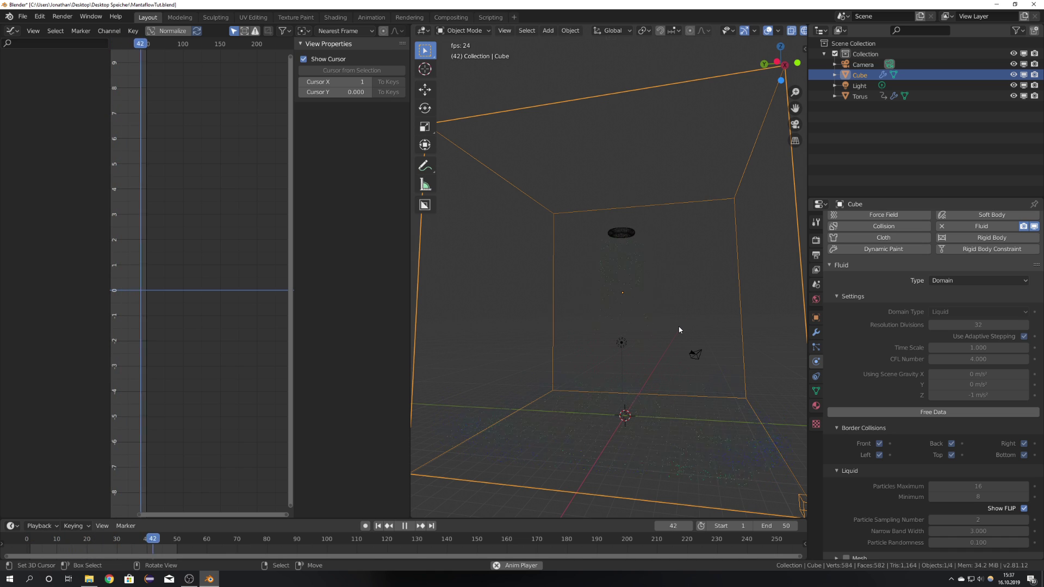
{"action": "key", "text": "space"}
{"action": "scroll", "coordinate": [675, 314], "scroll_direction": "up", "scroll_amount": 5}
{"action": "middle_click_drag", "start_coordinate": [660, 289], "coordinate": [630, 338]}
{"action": "scroll", "coordinate": [630, 337], "scroll_direction": "up", "scroll_amount": 4}
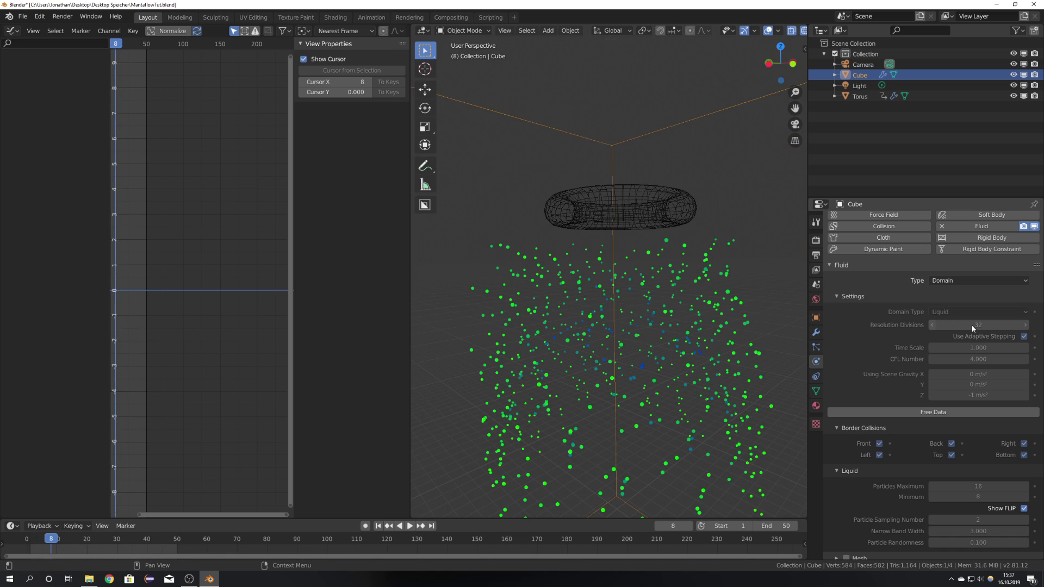
Free the baked data and rebake the cube domain's liquid with Resolution Divisions set to 64.
{"action": "left_click", "coordinate": [948, 411]}
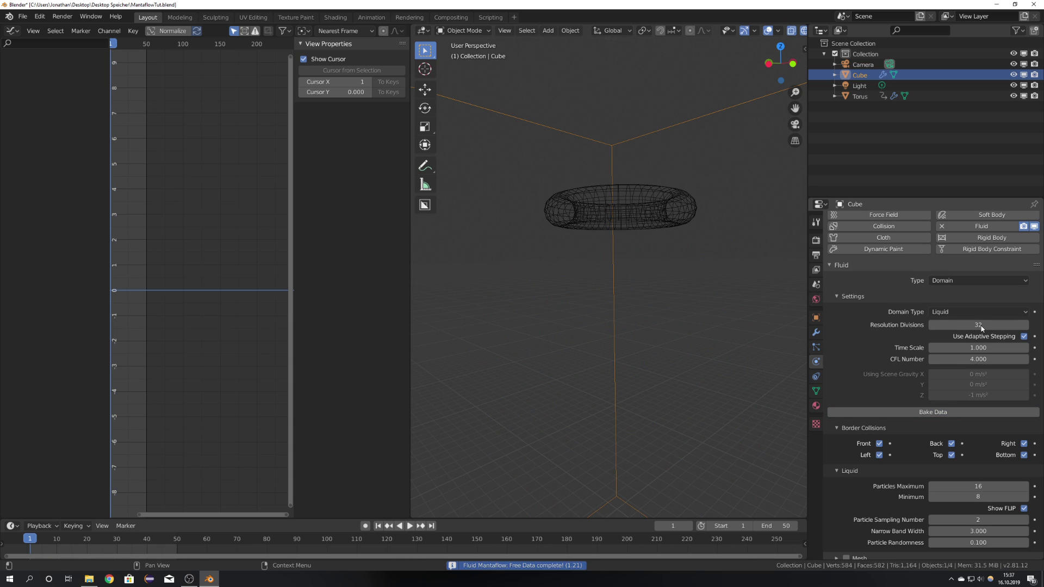
{"action": "left_click", "coordinate": [979, 325]}
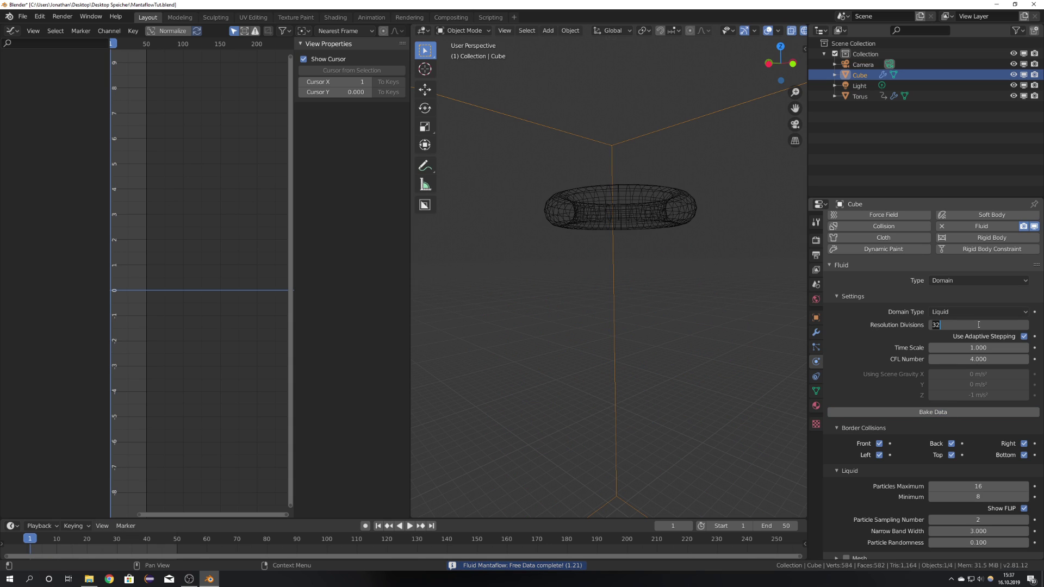
{"action": "type", "text": "64"}
{"action": "key", "text": "Return"}
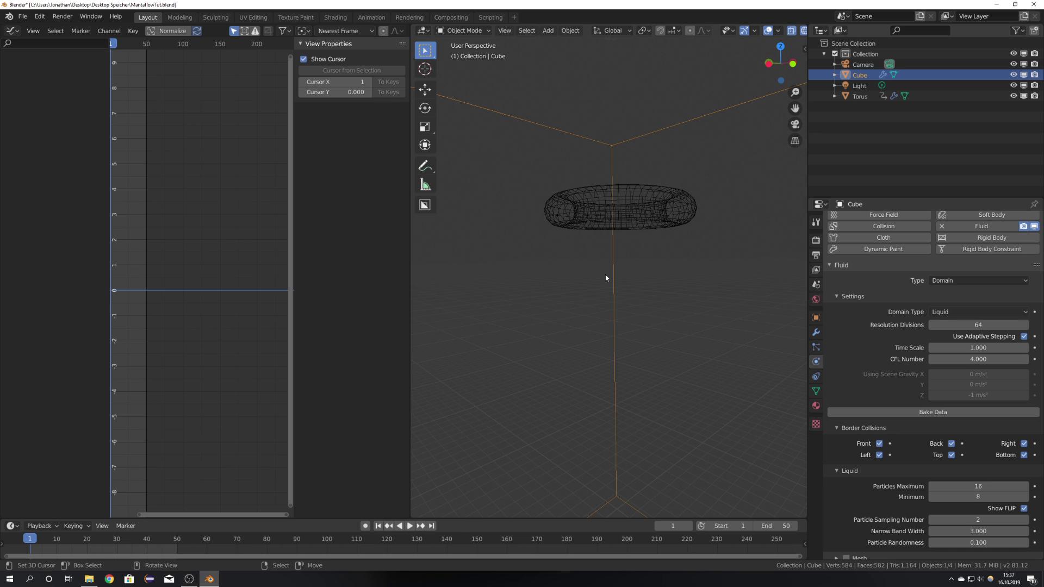
{"action": "left_click", "coordinate": [933, 412]}
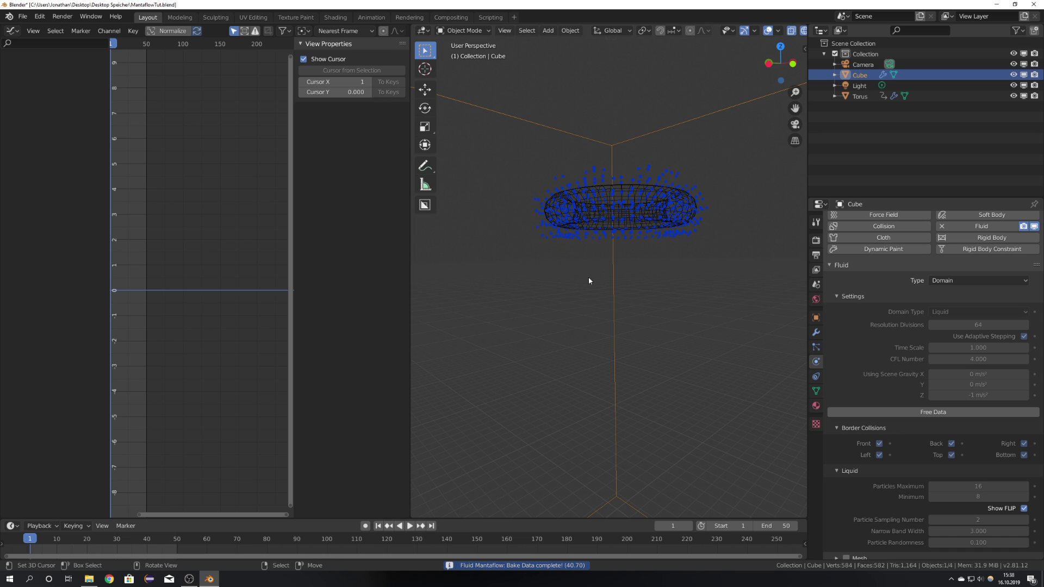
Play the rebaked simulation and examine the denser particle flow up close and from a distance.
{"action": "scroll", "coordinate": [588, 277], "scroll_direction": "down", "scroll_amount": 4}
{"action": "middle_click_drag", "start_coordinate": [608, 301], "coordinate": [656, 315]}
{"action": "scroll", "coordinate": [656, 316], "scroll_direction": "down", "scroll_amount": 3}
{"action": "key", "text": "space"}
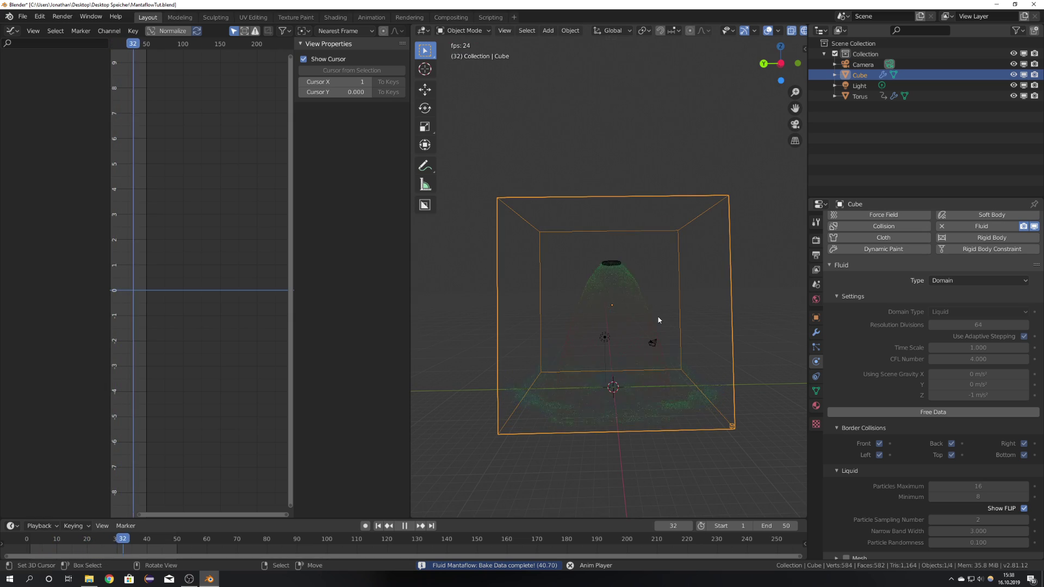
{"action": "scroll", "coordinate": [672, 359], "scroll_direction": "up", "scroll_amount": 8}
{"action": "key", "text": "space"}
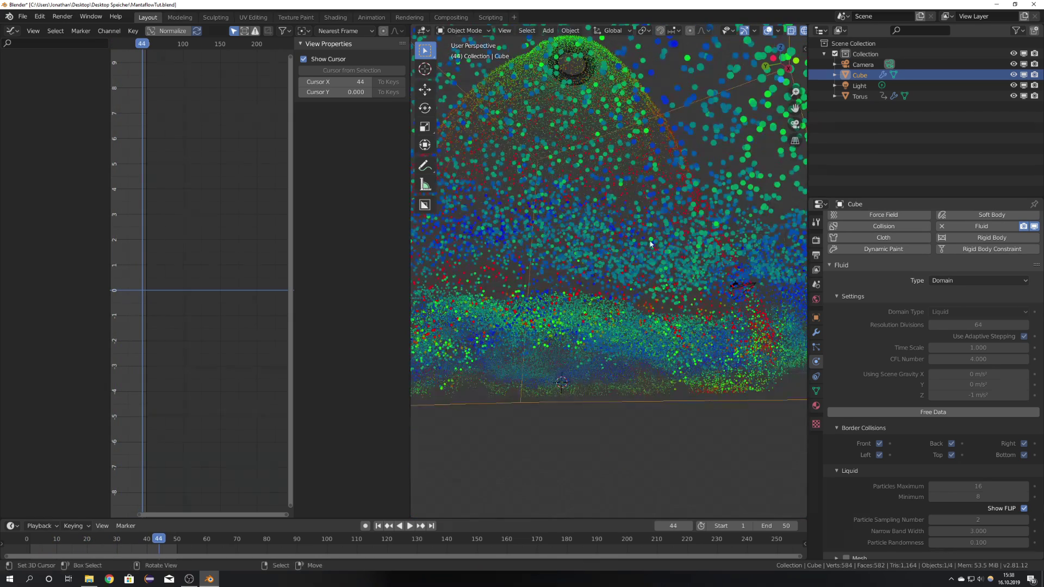
{"action": "scroll", "coordinate": [651, 245], "scroll_direction": "down", "scroll_amount": 8}
{"action": "key", "text": "space"}
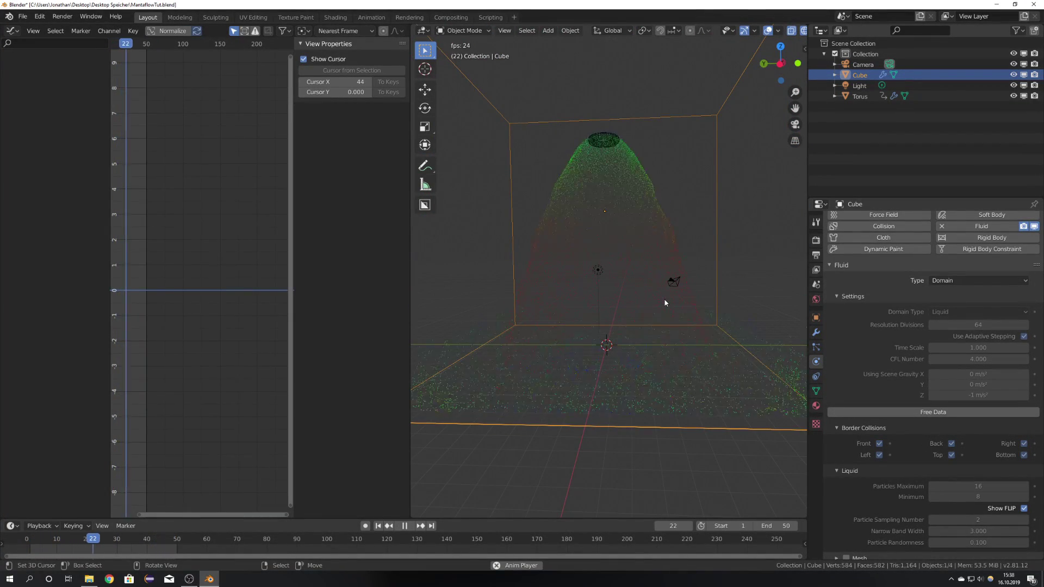
{"action": "key", "text": "space"}
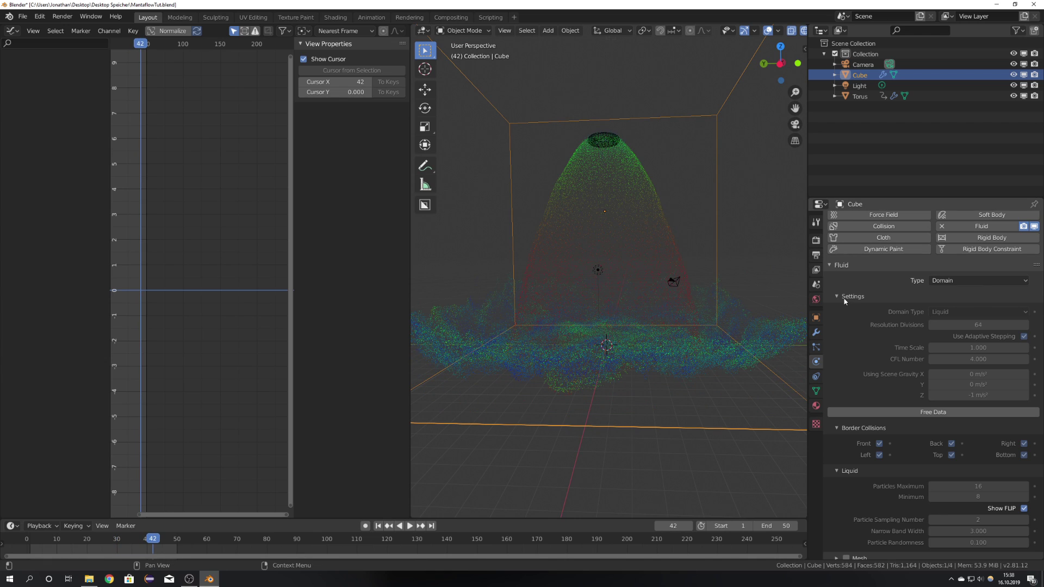
{"action": "middle_click_drag", "start_coordinate": [705, 304], "coordinate": [673, 319]}
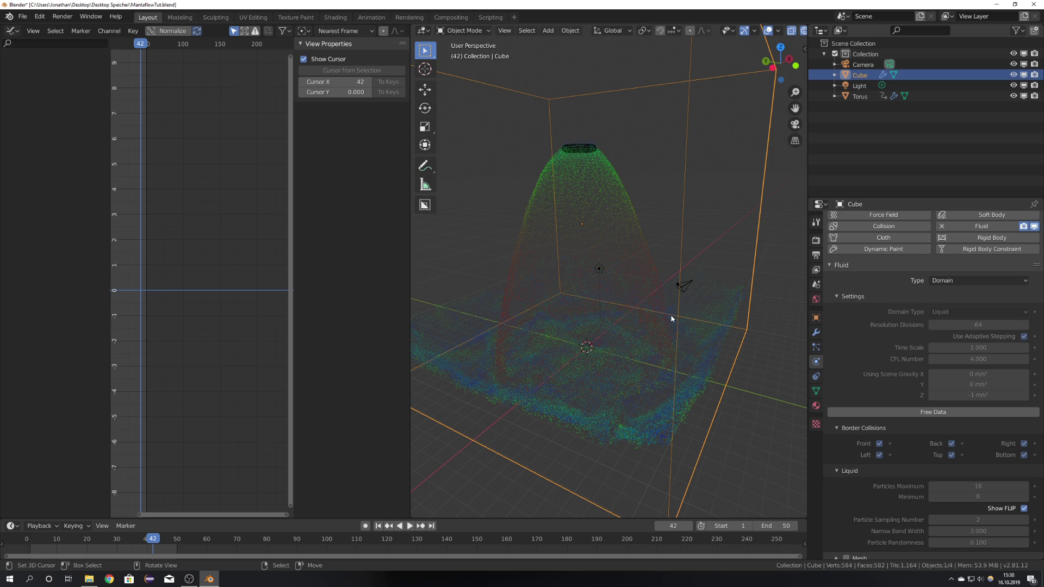
Collapse the domain's Settings section and enable Mesh for the liquid.
{"action": "left_click", "coordinate": [851, 297]}
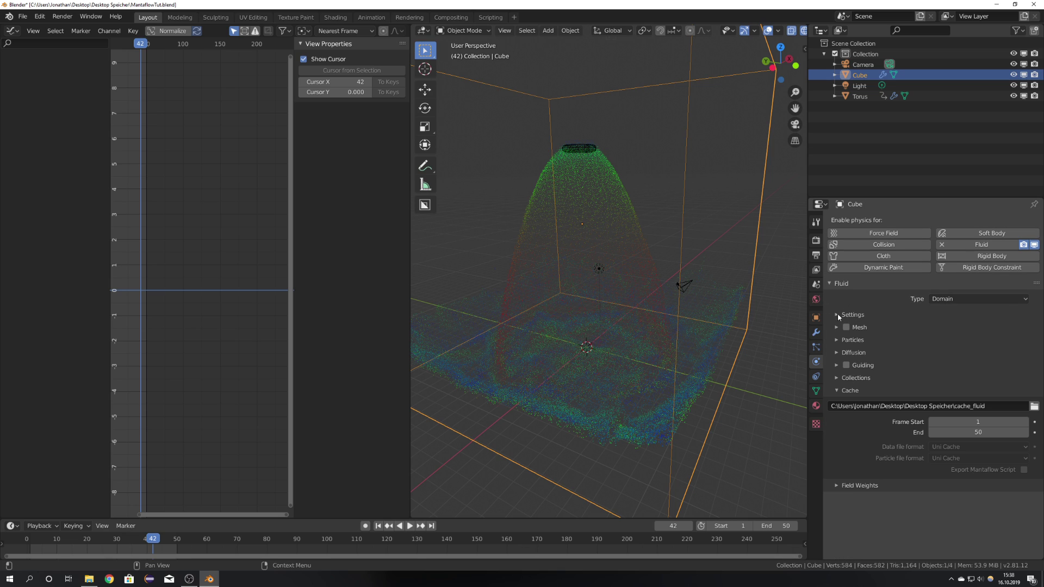
{"action": "left_click", "coordinate": [840, 315]}
{"action": "left_click", "coordinate": [860, 315]}
{"action": "left_click", "coordinate": [858, 328]}
{"action": "left_click", "coordinate": [847, 327]}
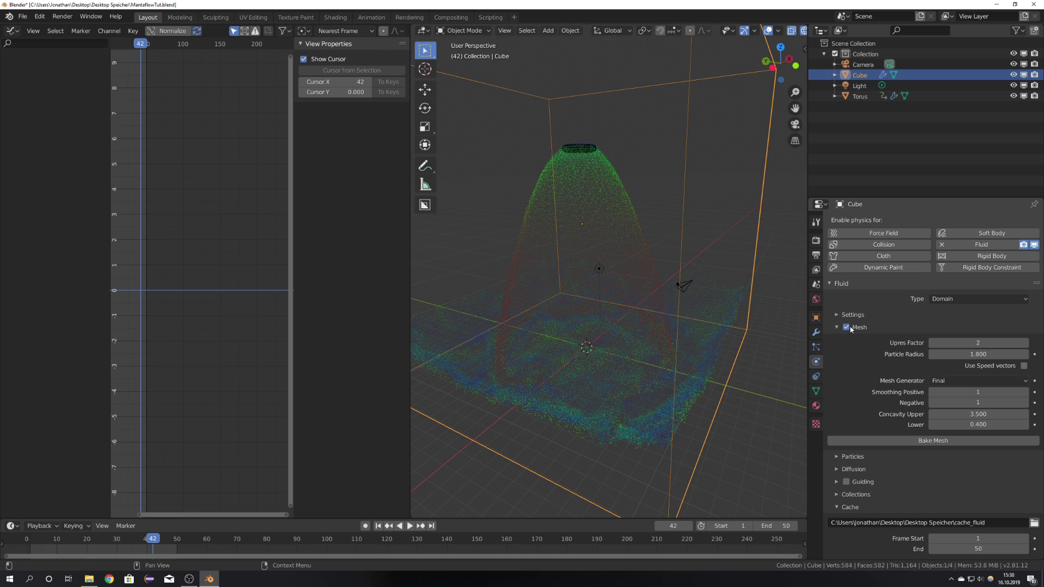
Start baking the domain's liquid mesh and pause the bake partway.
{"action": "scroll", "coordinate": [934, 364], "scroll_direction": "down", "scroll_amount": 3}
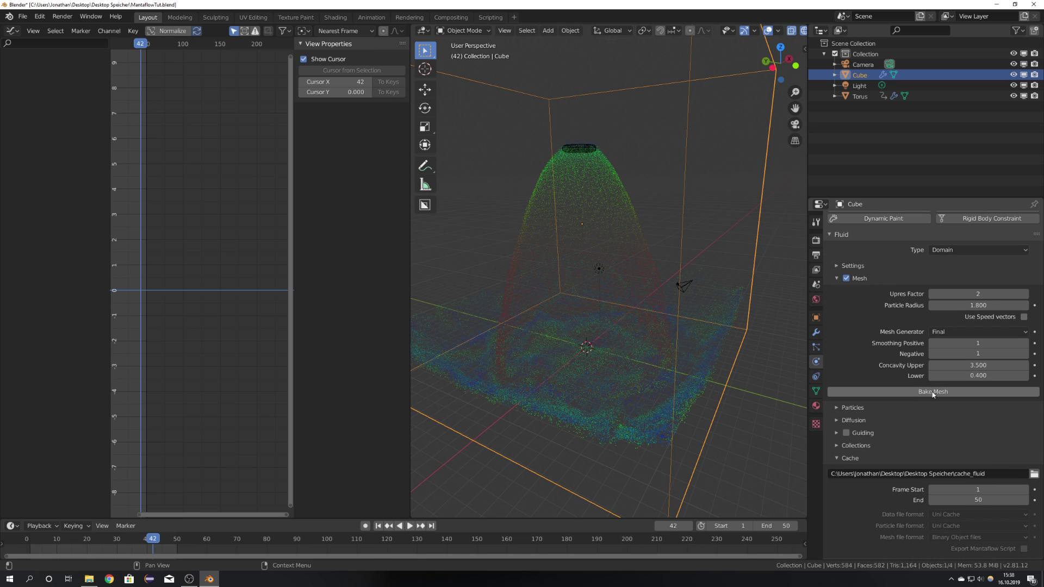
{"action": "scroll", "coordinate": [934, 394], "scroll_direction": "up", "scroll_amount": 3}
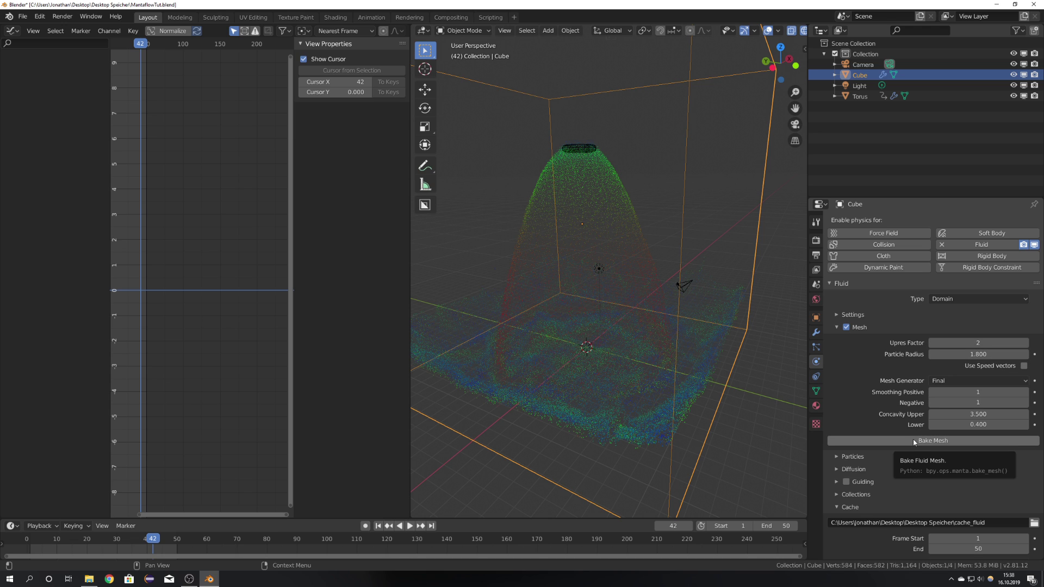
{"action": "middle_click_drag", "start_coordinate": [674, 370], "coordinate": [702, 353]}
{"action": "left_click", "coordinate": [944, 441]}
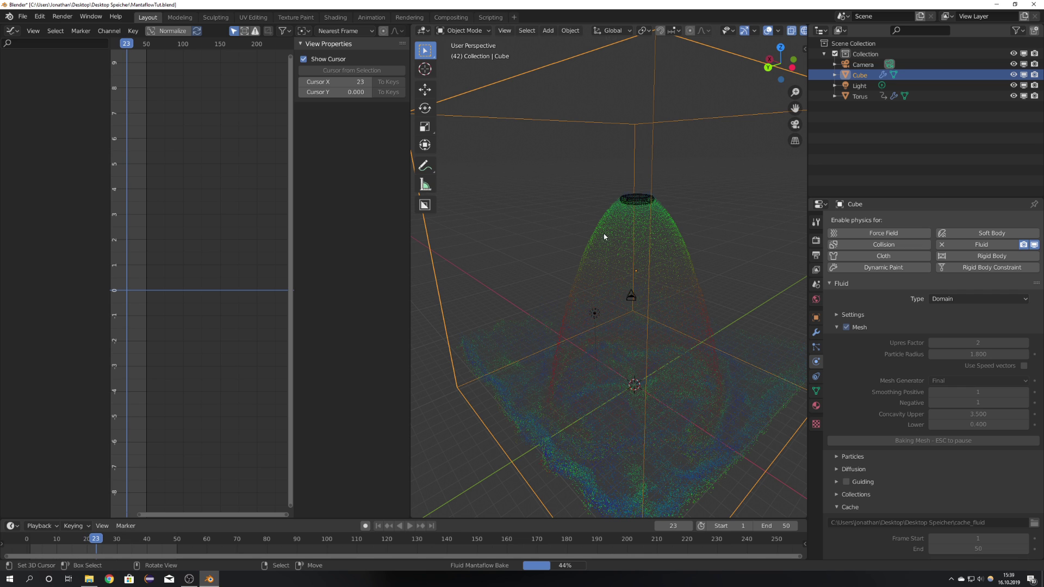
{"action": "key", "text": "Escape"}
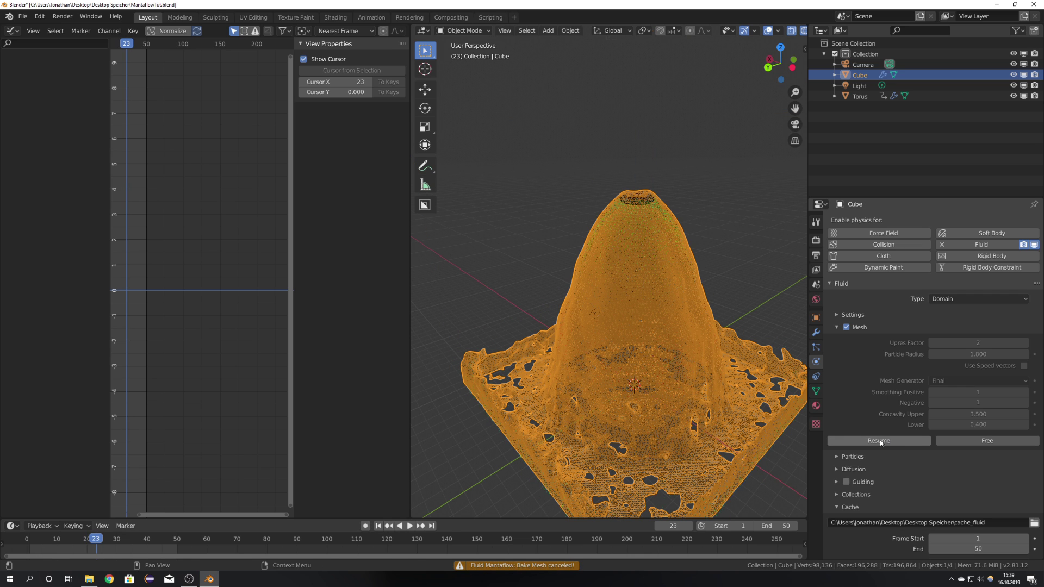
Examine the partially baked liquid mesh from several angles, both deselected and selected.
{"action": "middle_click_drag", "start_coordinate": [680, 381], "coordinate": [648, 353]}
{"action": "scroll", "coordinate": [602, 357], "scroll_direction": "up", "scroll_amount": 3}
{"action": "scroll", "coordinate": [576, 377], "scroll_direction": "down", "scroll_amount": 5}
{"action": "key", "text": "alt+a"}
{"action": "scroll", "coordinate": [638, 389], "scroll_direction": "up", "scroll_amount": 3}
{"action": "scroll", "coordinate": [649, 352], "scroll_direction": "down", "scroll_amount": 6}
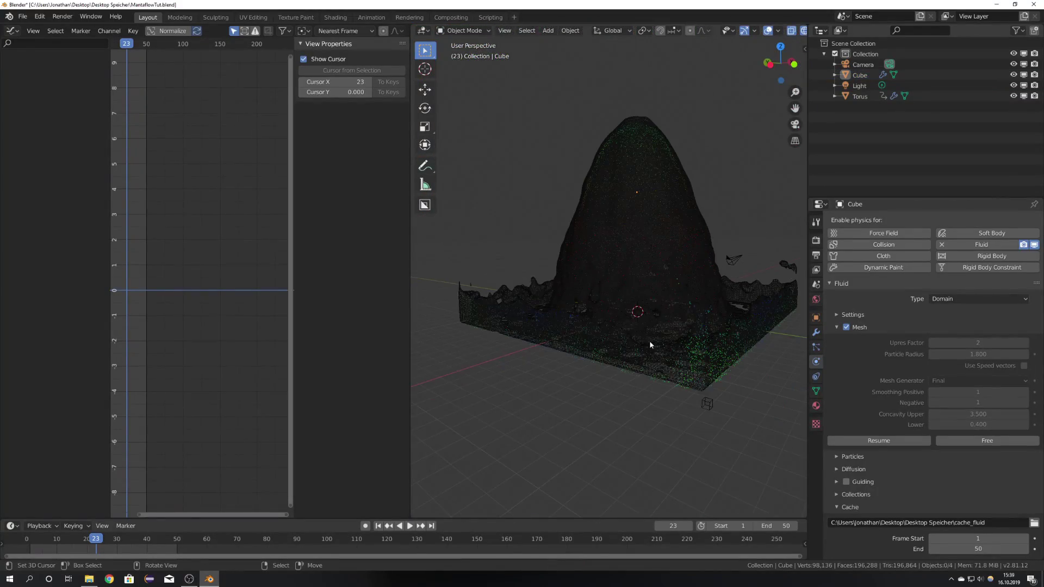
{"action": "left_click", "coordinate": [655, 263]}
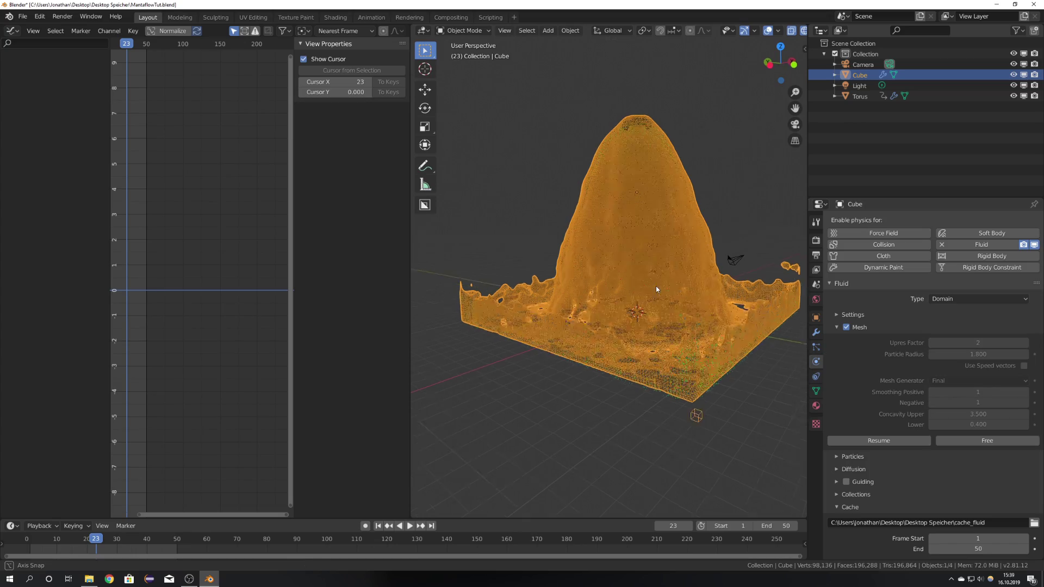
{"action": "scroll", "coordinate": [658, 290], "scroll_direction": "up", "scroll_amount": 8}
{"action": "scroll", "coordinate": [665, 294], "scroll_direction": "down", "scroll_amount": 8}
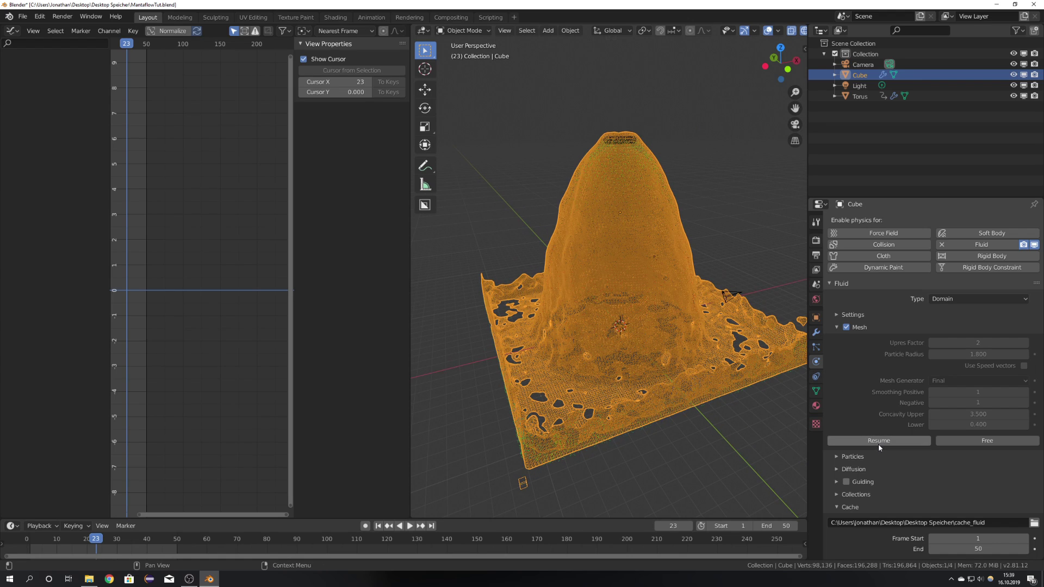
Resume the mesh bake through the last frame and play back the liquid mesh to check its shape.
{"action": "left_click", "coordinate": [879, 441]}
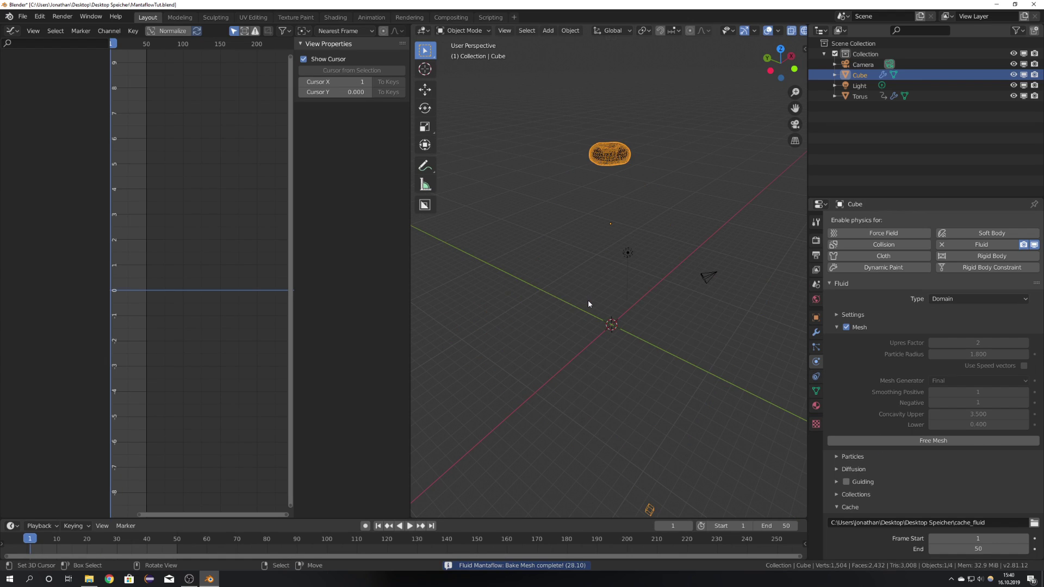
{"action": "key", "text": "space"}
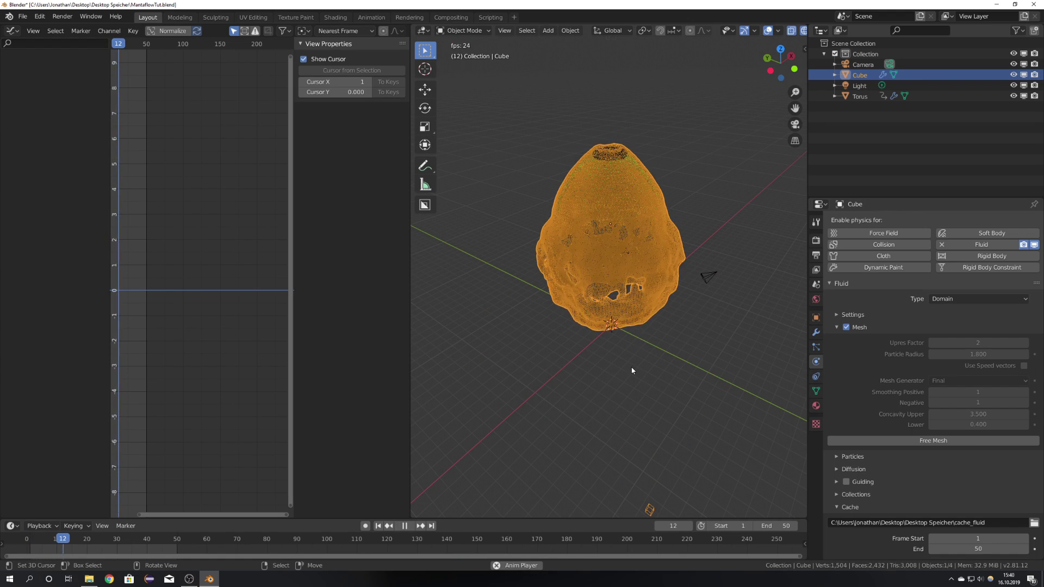
{"action": "key", "text": "KP_1"}
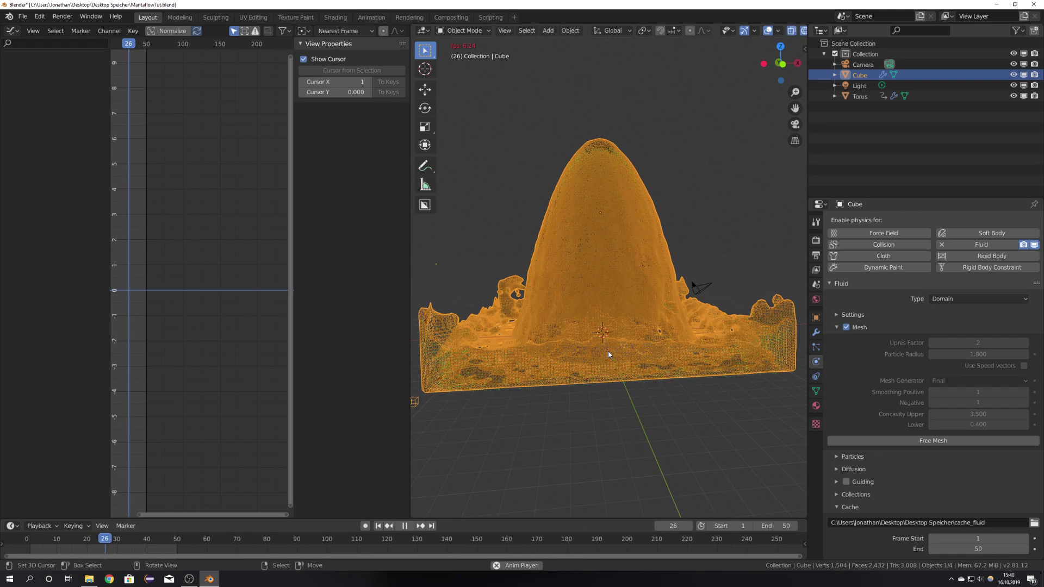
{"action": "middle_click_drag", "start_coordinate": [608, 350], "coordinate": [594, 370]}
{"action": "key", "text": "space"}
{"action": "middle_click_drag", "start_coordinate": [550, 326], "coordinate": [624, 369]}
{"action": "key", "text": "alt+a"}
{"action": "scroll", "coordinate": [660, 340], "scroll_direction": "up", "scroll_amount": 6}
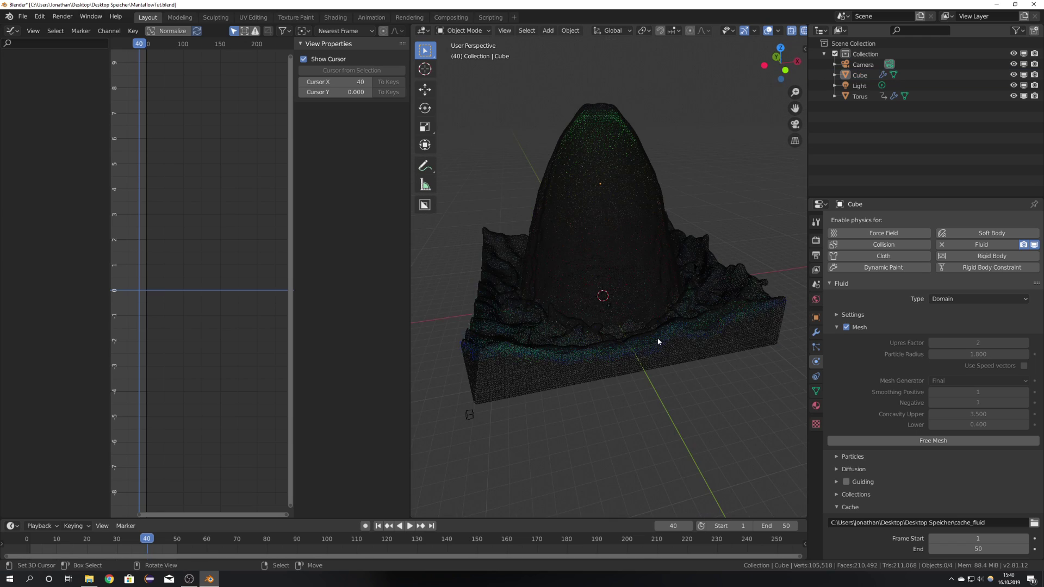
{"action": "left_click", "coordinate": [659, 340]}
{"action": "scroll", "coordinate": [660, 340], "scroll_direction": "down", "scroll_amount": 8}
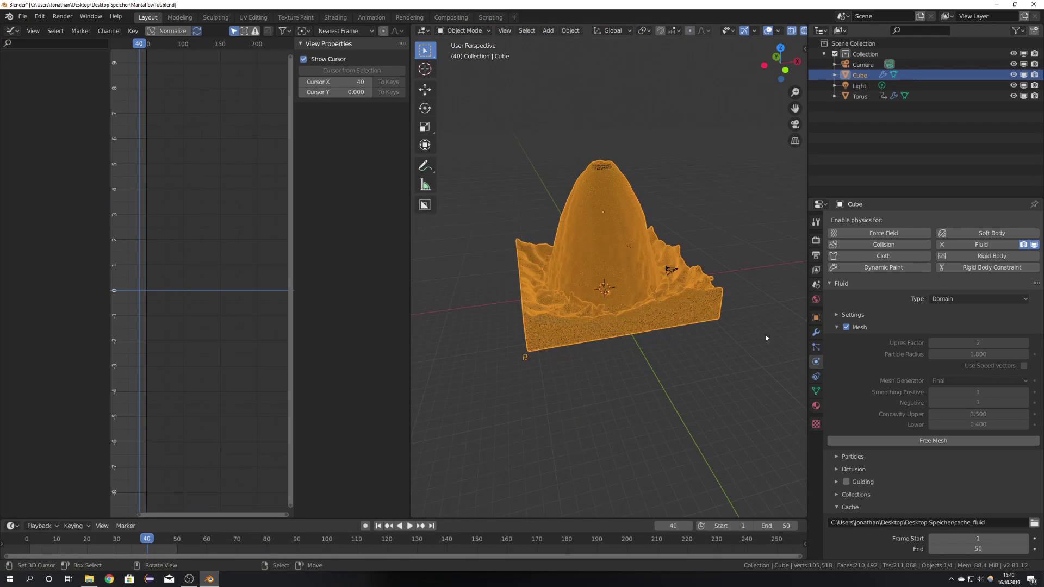
Show the cube's object properties and examine the liquid mesh and the FLIP particles inside it up close.
{"action": "left_click", "coordinate": [816, 318]}
{"action": "key", "text": "alt+a"}
{"action": "scroll", "coordinate": [664, 324], "scroll_direction": "up", "scroll_amount": 5}
{"action": "left_click", "coordinate": [663, 325]}
{"action": "scroll", "coordinate": [664, 325], "scroll_direction": "up", "scroll_amount": 5}
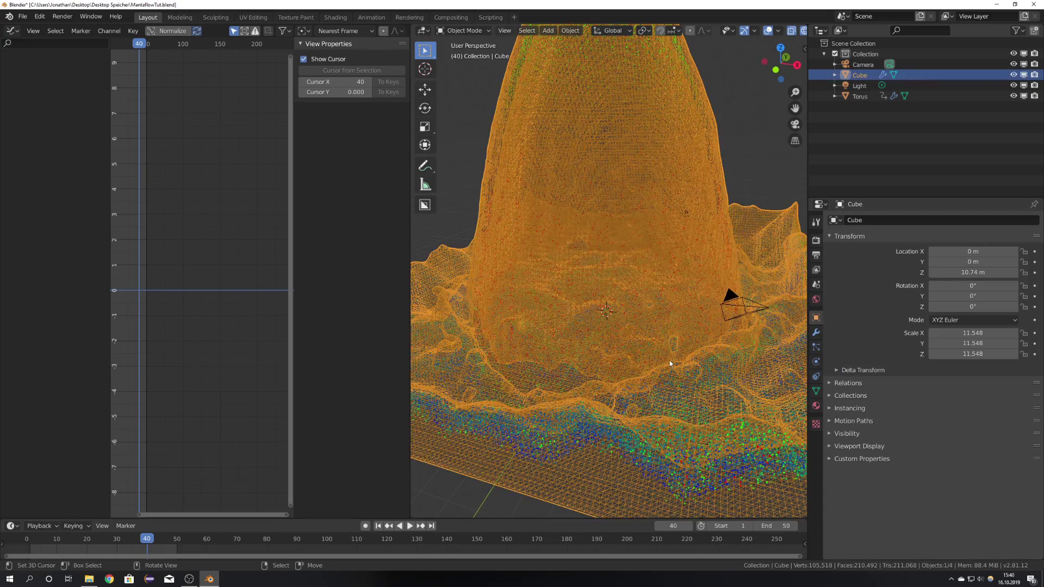
{"action": "middle_click_drag", "start_coordinate": [677, 370], "coordinate": [649, 267], "text": "shift"}
{"action": "scroll", "coordinate": [655, 303], "scroll_direction": "down", "scroll_amount": 6}
{"action": "scroll", "coordinate": [655, 303], "scroll_direction": "up", "scroll_amount": 5}
{"action": "middle_click_drag", "start_coordinate": [655, 303], "coordinate": [660, 303]}
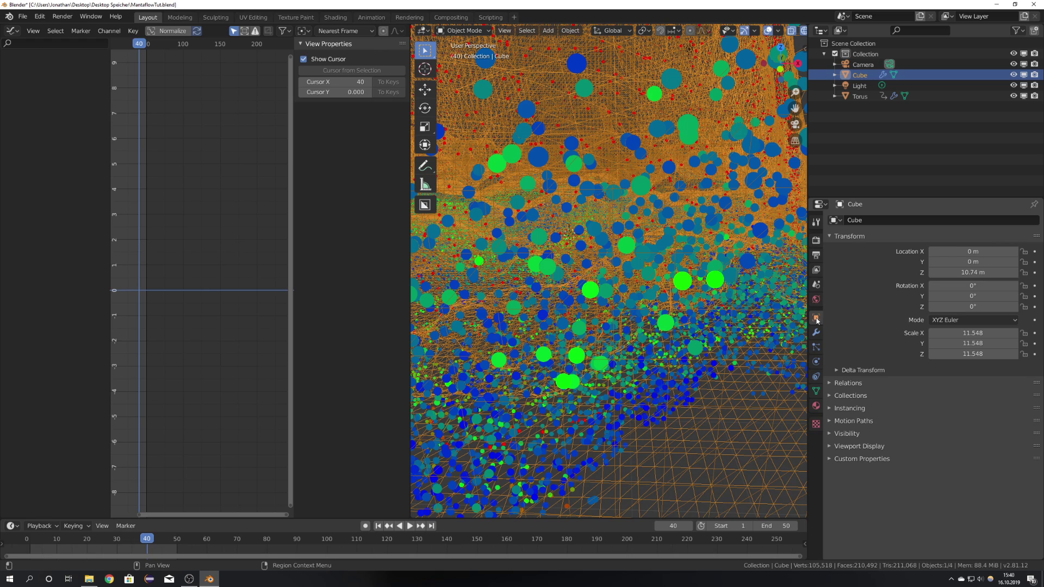
Set the cube's viewport display type to Solid and view the deselected liquid mesh from several angles.
{"action": "left_click", "coordinate": [865, 446]}
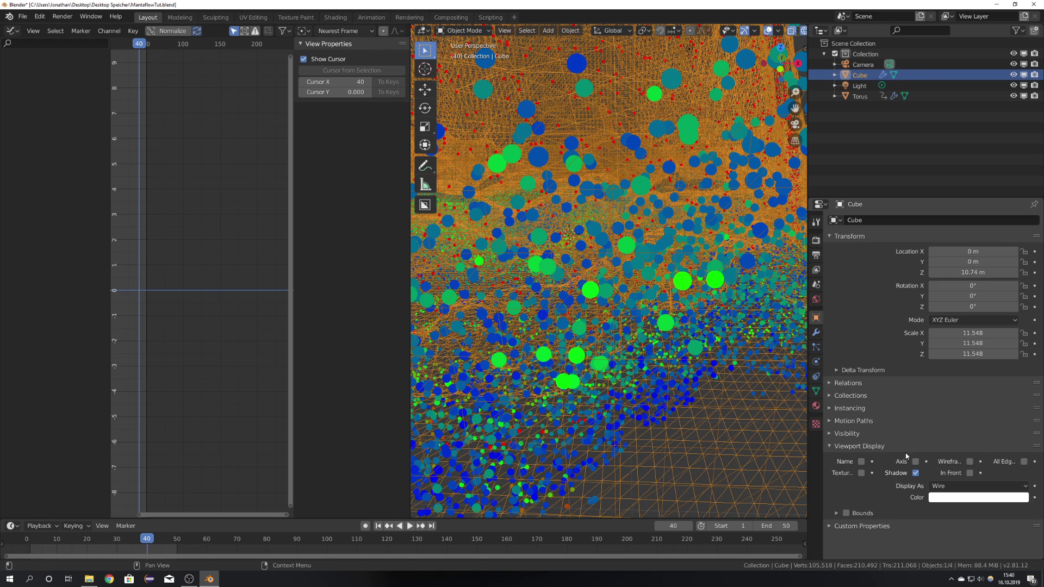
{"action": "left_click", "coordinate": [965, 496]}
{"action": "left_click", "coordinate": [974, 486]}
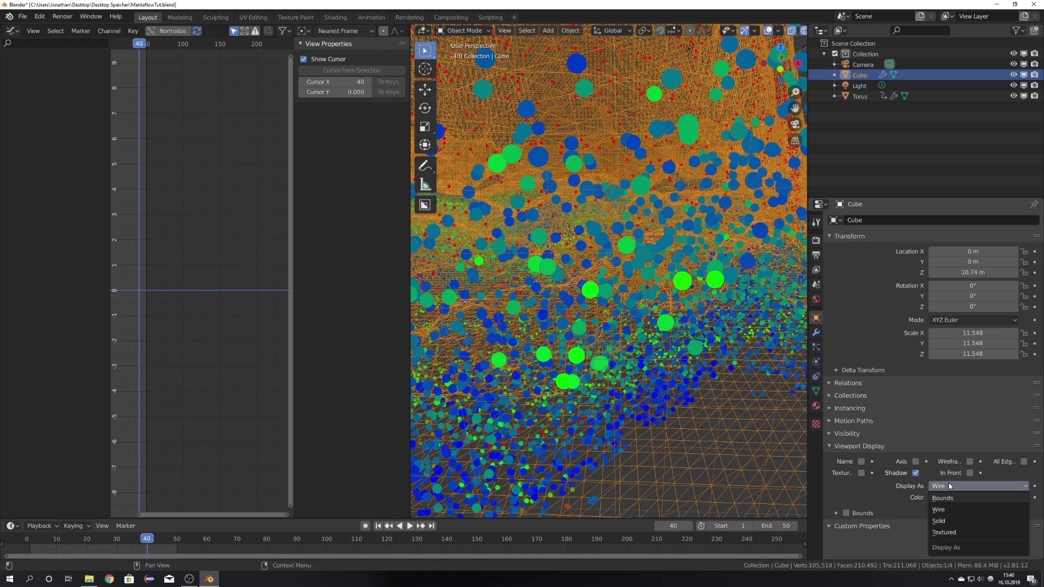
{"action": "left_click", "coordinate": [974, 521]}
{"action": "scroll", "coordinate": [676, 371], "scroll_direction": "down", "scroll_amount": 6}
{"action": "key", "text": "alt+a"}
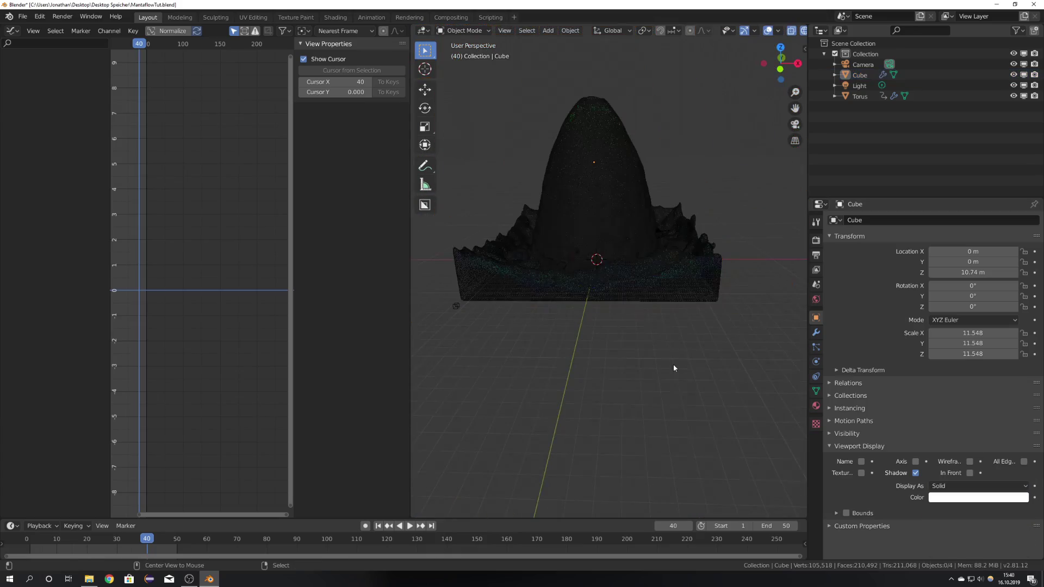
{"action": "middle_click_drag", "start_coordinate": [671, 361], "coordinate": [594, 322]}
{"action": "scroll", "coordinate": [594, 322], "scroll_direction": "up", "scroll_amount": 4}
{"action": "scroll", "coordinate": [702, 368], "scroll_direction": "down", "scroll_amount": 2}
{"action": "middle_click_drag", "start_coordinate": [693, 364], "coordinate": [658, 376]}
{"action": "scroll", "coordinate": [673, 327], "scroll_direction": "up", "scroll_amount": 2}
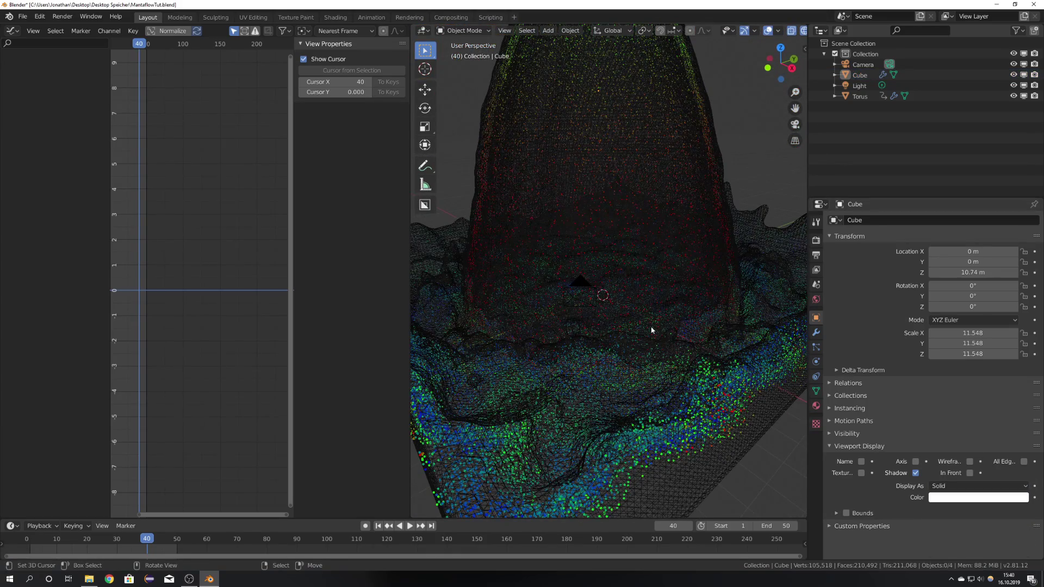
Switch the viewport to Material Preview shading and examine the liquid mesh's surface from near and far.
{"action": "left_click", "coordinate": [652, 298]}
{"action": "key", "text": "z"}
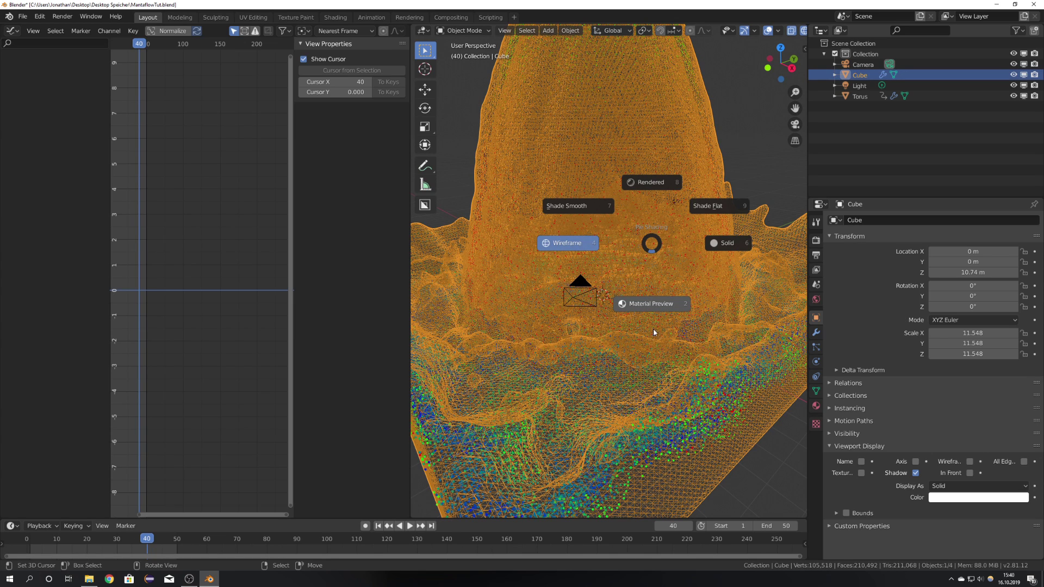
{"action": "left_click", "coordinate": [653, 328]}
{"action": "mouse_move", "coordinate": [653, 327]}
{"action": "middle_mouse_down"}
{"action": "mouse_move", "coordinate": [579, 302]}
{"action": "mouse_move", "coordinate": [670, 312]}
{"action": "mouse_move", "coordinate": [639, 316]}
{"action": "mouse_move", "coordinate": [622, 346]}
{"action": "middle_mouse_up"}
{"action": "key", "text": "alt+a"}
{"action": "scroll", "coordinate": [585, 302], "scroll_direction": "down", "scroll_amount": 6}
{"action": "scroll", "coordinate": [670, 312], "scroll_direction": "up", "scroll_amount": 6}
{"action": "scroll", "coordinate": [631, 322], "scroll_direction": "down", "scroll_amount": 5}
{"action": "scroll", "coordinate": [623, 346], "scroll_direction": "up", "scroll_amount": 6}
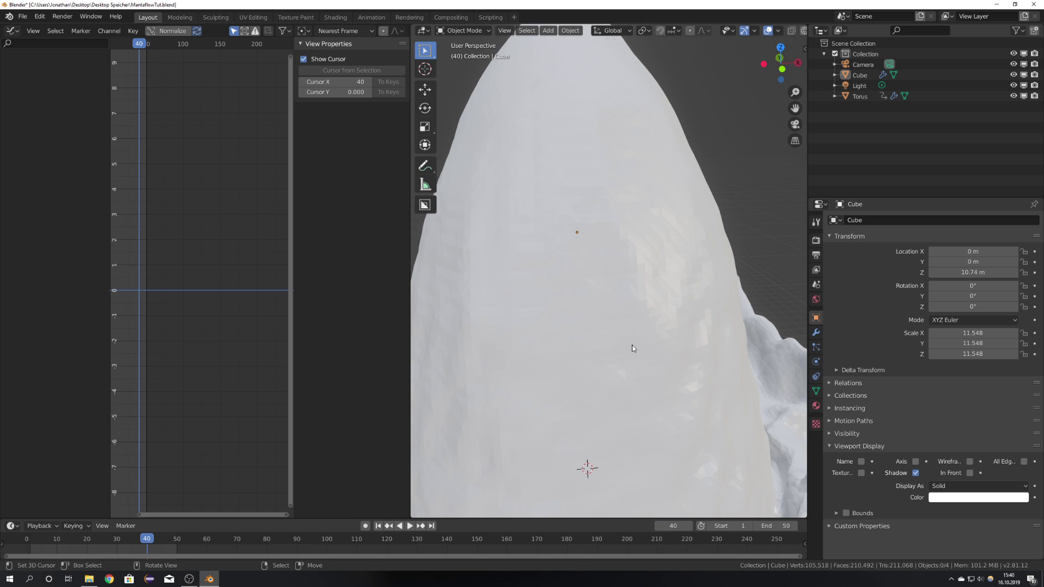
{"action": "scroll", "coordinate": [633, 347], "scroll_direction": "down", "scroll_amount": 3}
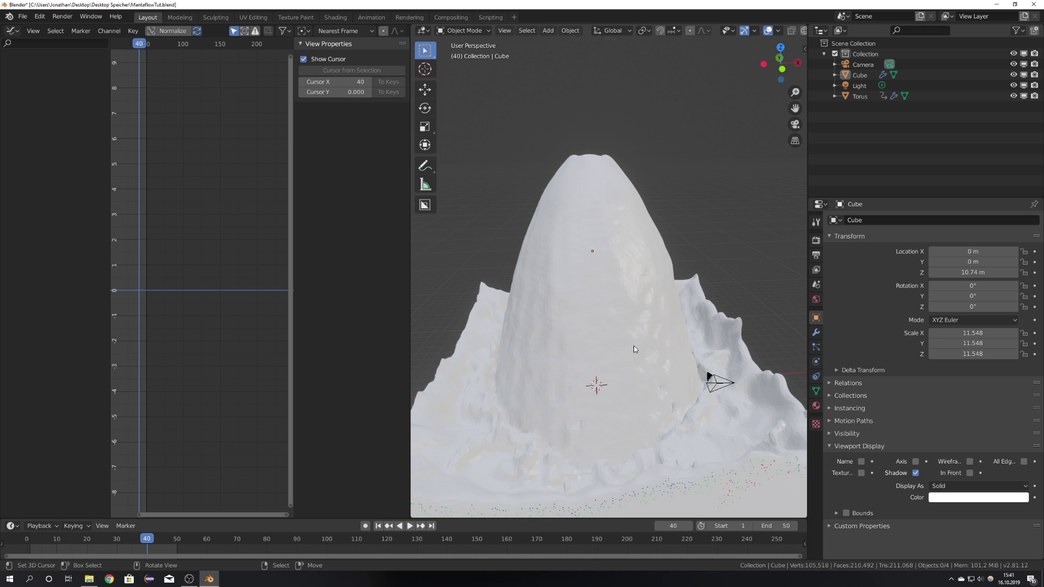
{"action": "scroll", "coordinate": [635, 349], "scroll_direction": "down", "scroll_amount": 3}
{"action": "middle_click_drag", "start_coordinate": [635, 349], "coordinate": [609, 346]}
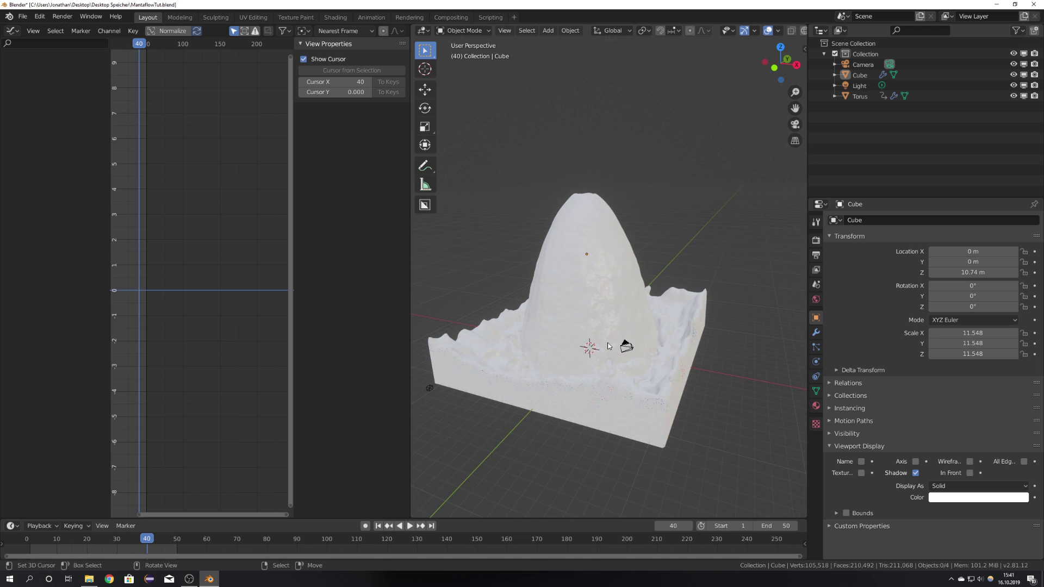
Reposition the camera to about X 32.7 m, Y -30.8 m, Z 22.3 m so its view frames the liquid mesh.
{"action": "key", "text": "KP_0"}
{"action": "left_click", "coordinate": [612, 337]}
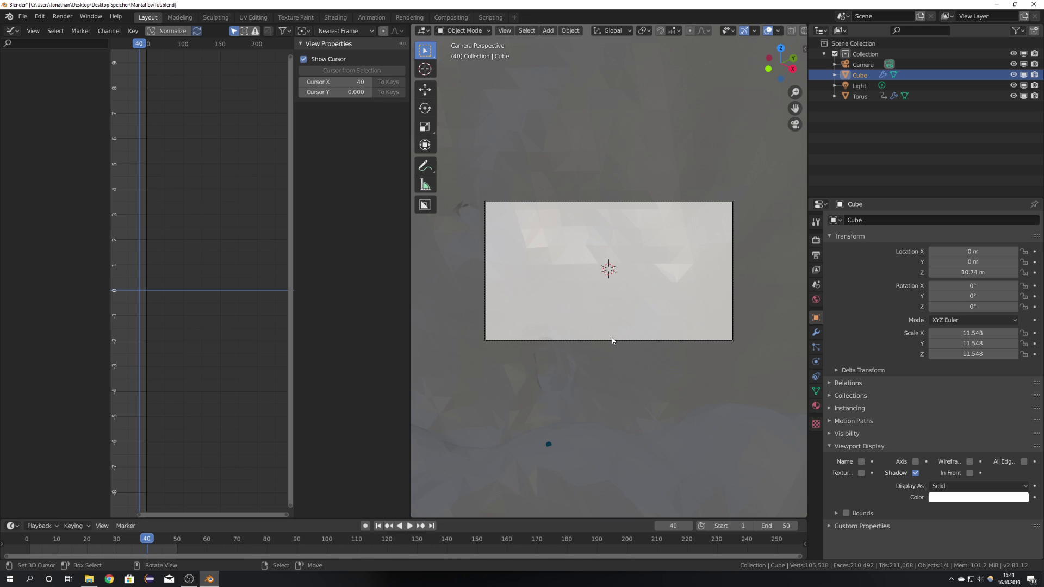
{"action": "left_click", "coordinate": [618, 342]}
{"action": "key", "text": "g"}
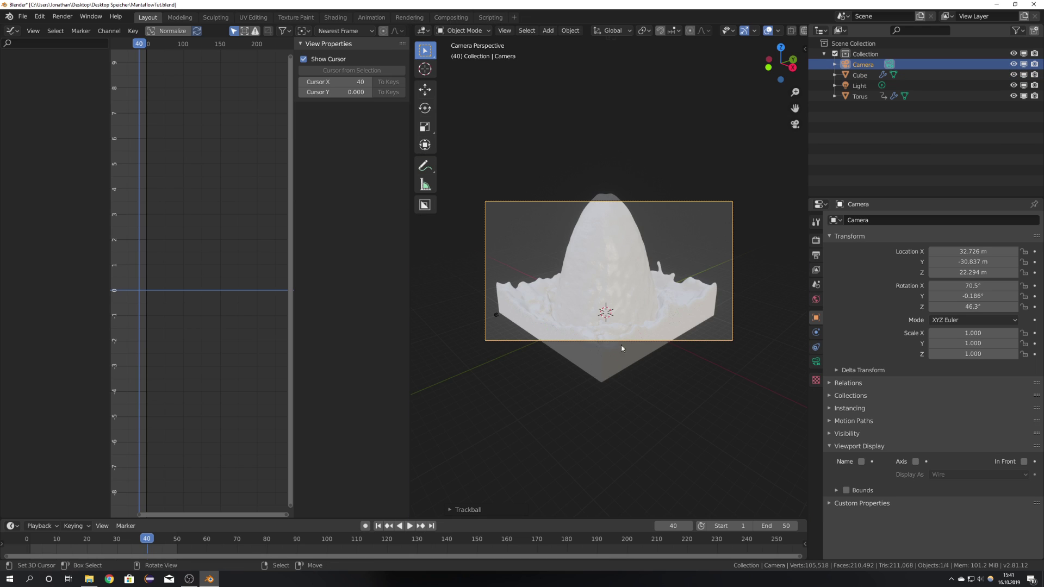
{"action": "key", "text": "KP_0"}
Try Textured as the cube's viewport display type and set it back to Wire.
{"action": "key", "text": "shift+z"}
{"action": "right_click", "coordinate": [660, 266]}
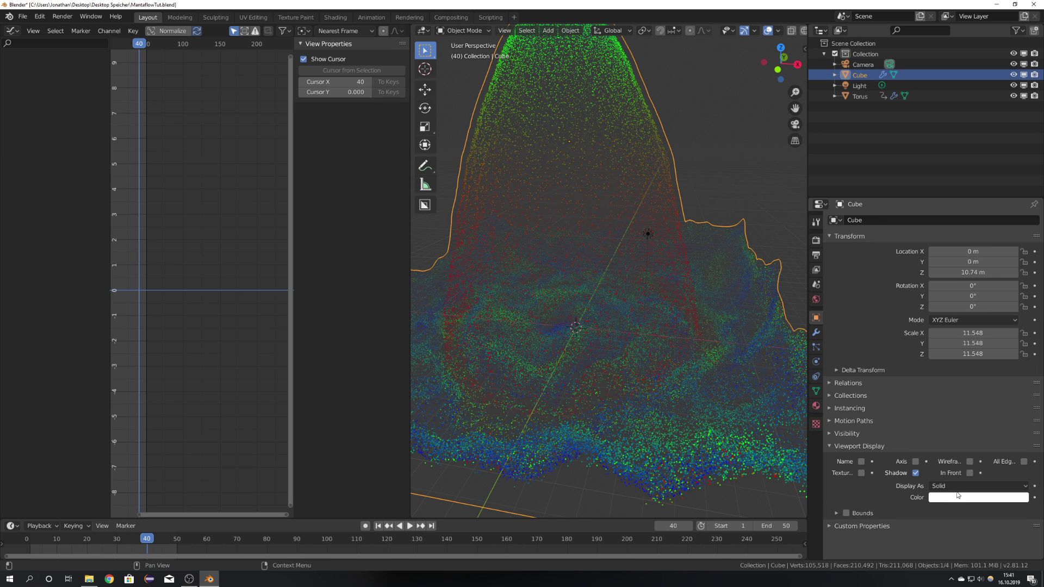
{"action": "left_click", "coordinate": [958, 487]}
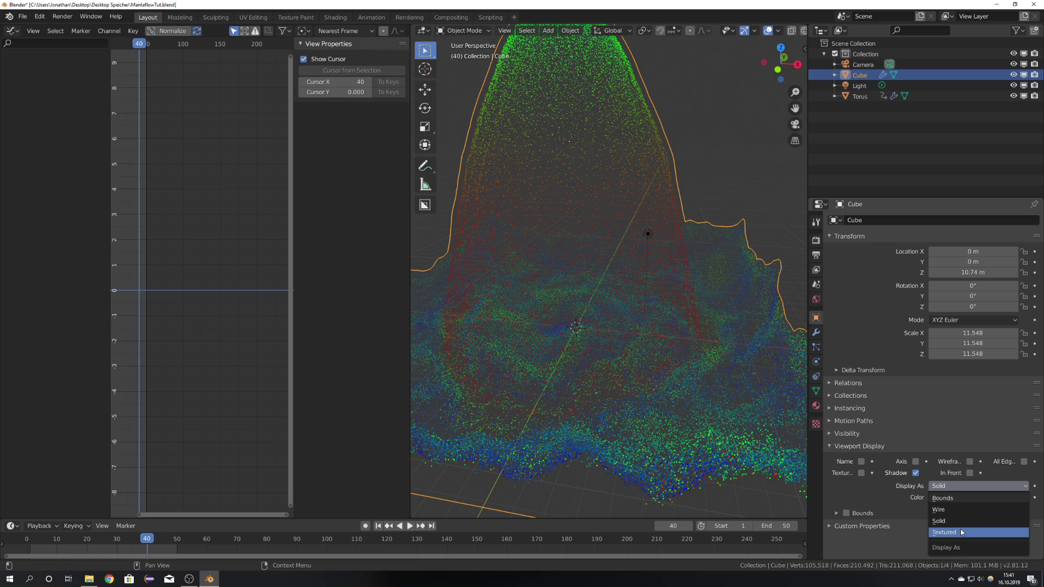
{"action": "left_click", "coordinate": [959, 532]}
{"action": "left_click", "coordinate": [957, 486]}
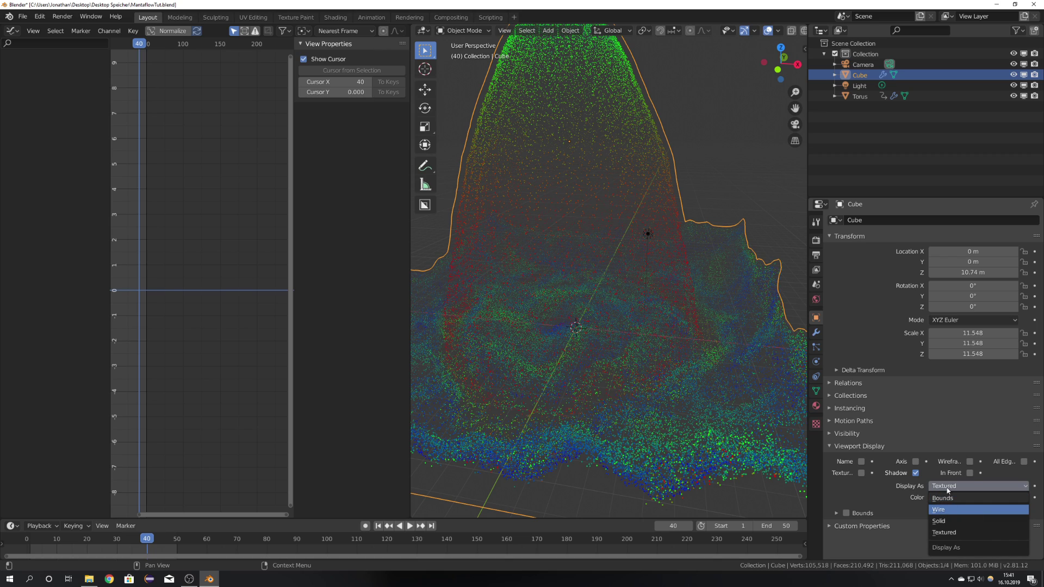
{"action": "left_click", "coordinate": [949, 509]}
{"action": "middle_click_drag", "start_coordinate": [657, 363], "coordinate": [740, 354]}
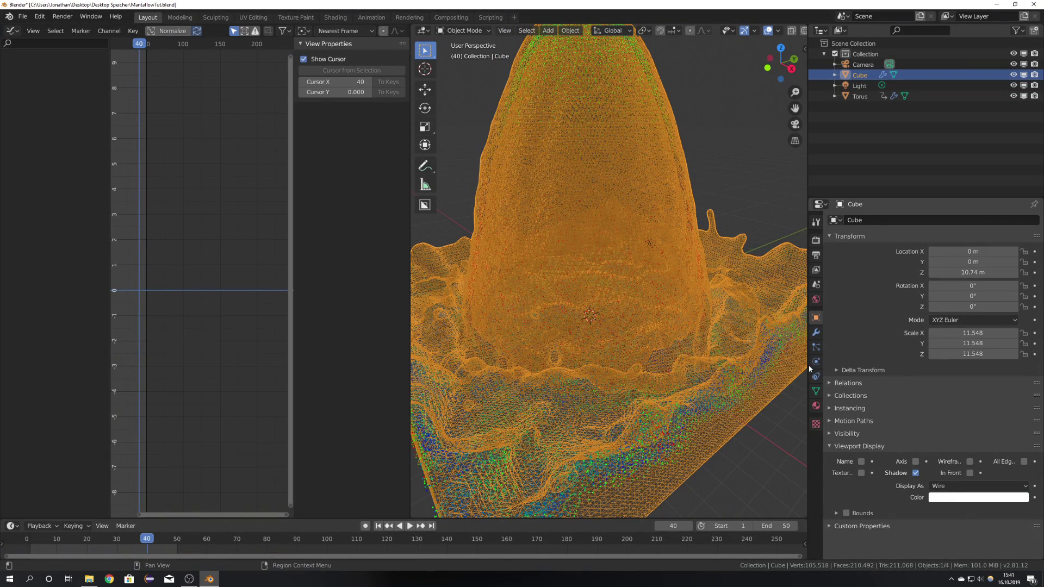
Show the particle options in the cube's fluid domain settings and collapse its mesh options.
{"action": "left_click", "coordinate": [817, 348]}
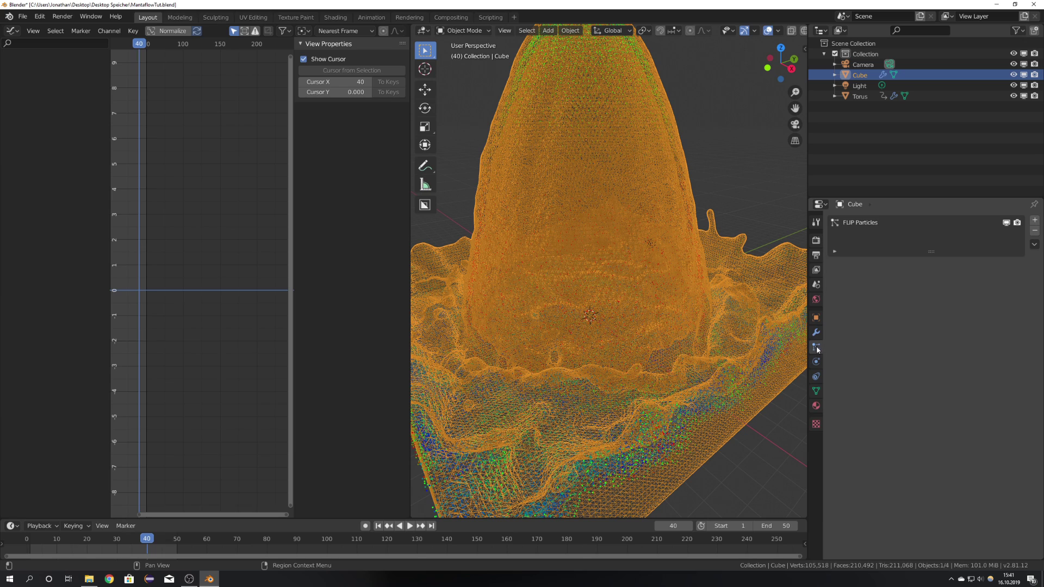
{"action": "left_click", "coordinate": [816, 333]}
{"action": "left_click", "coordinate": [816, 361]}
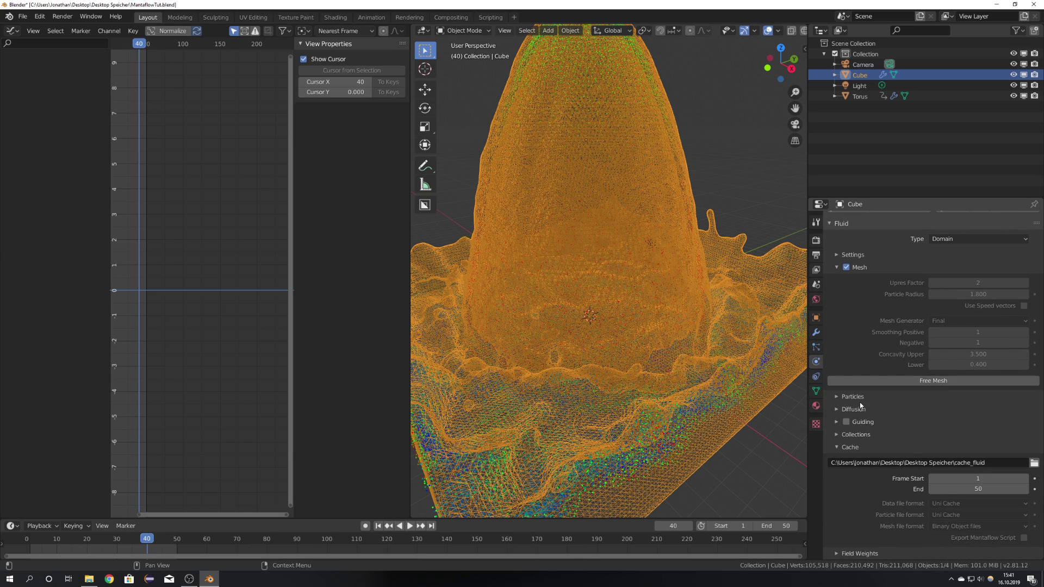
{"action": "left_click", "coordinate": [853, 397]}
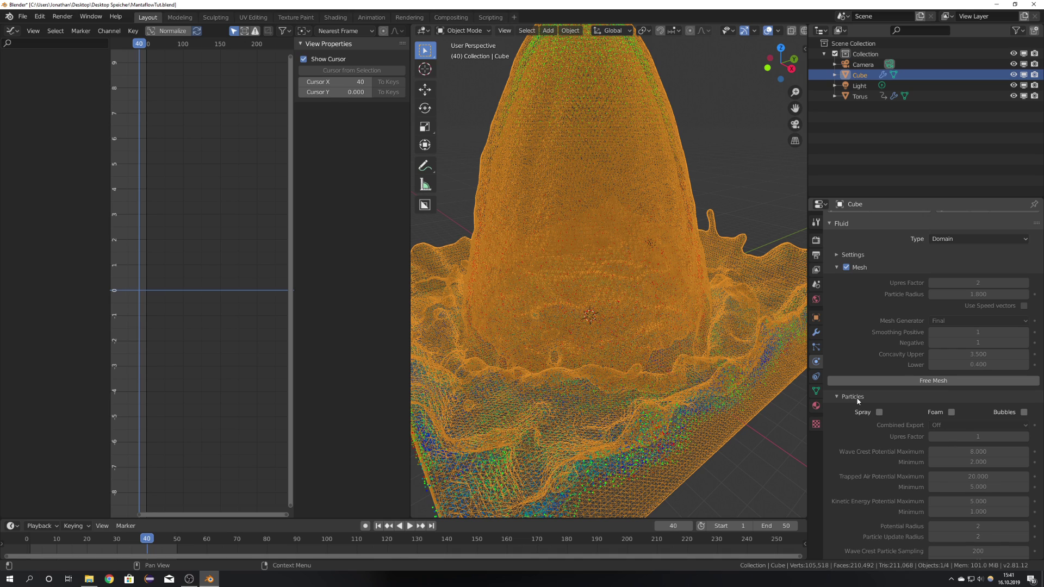
{"action": "scroll", "coordinate": [865, 397], "scroll_direction": "down", "scroll_amount": 1}
{"action": "scroll", "coordinate": [873, 395], "scroll_direction": "up", "scroll_amount": 3}
{"action": "left_click", "coordinate": [861, 308]}
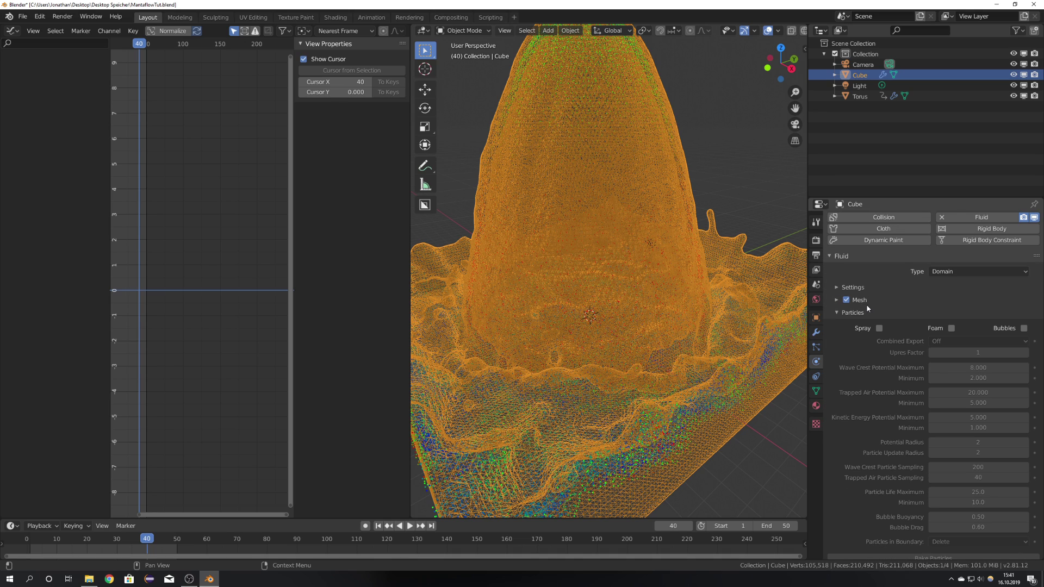
{"action": "scroll", "coordinate": [896, 367], "scroll_direction": "down", "scroll_amount": 1}
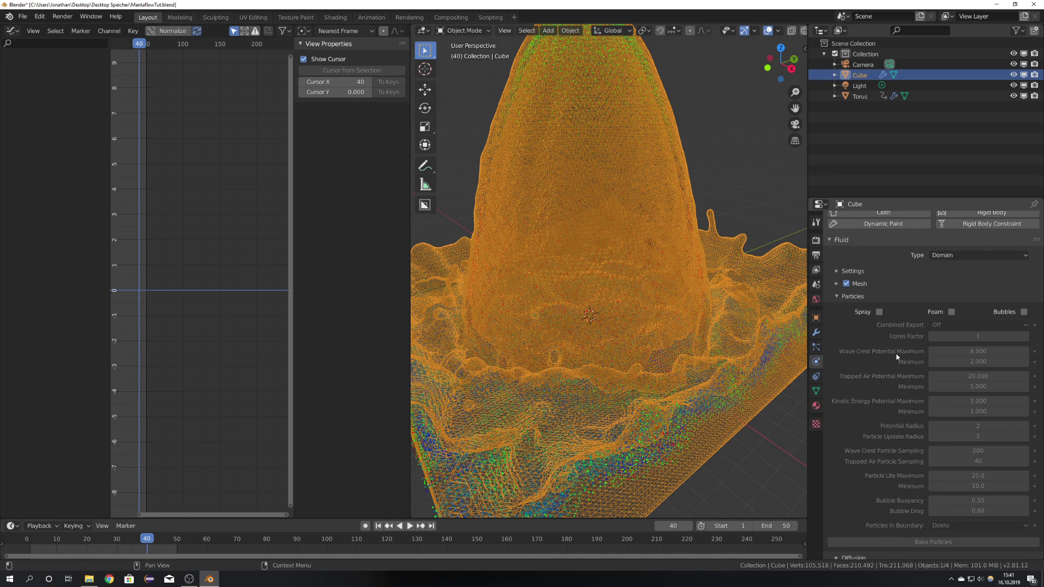
Enable Spray, Foam and Bubbles particles for the cube's fluid domain.
{"action": "left_click", "coordinate": [879, 312]}
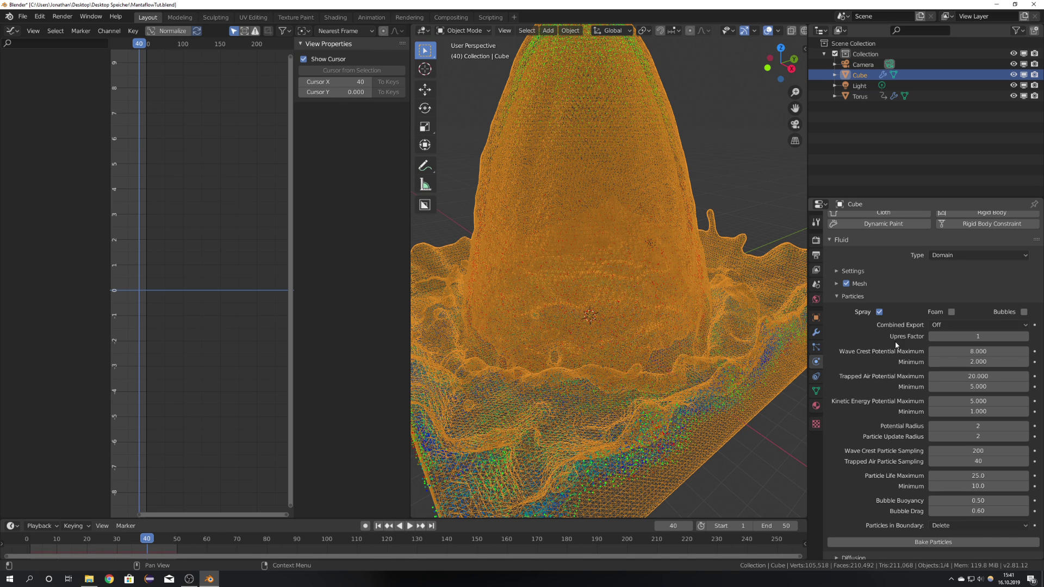
{"action": "left_click", "coordinate": [950, 312]}
{"action": "left_click", "coordinate": [1023, 312]}
{"action": "scroll", "coordinate": [653, 327], "scroll_direction": "down", "scroll_amount": 8}
{"action": "middle_click_drag", "start_coordinate": [642, 330], "coordinate": [631, 331]}
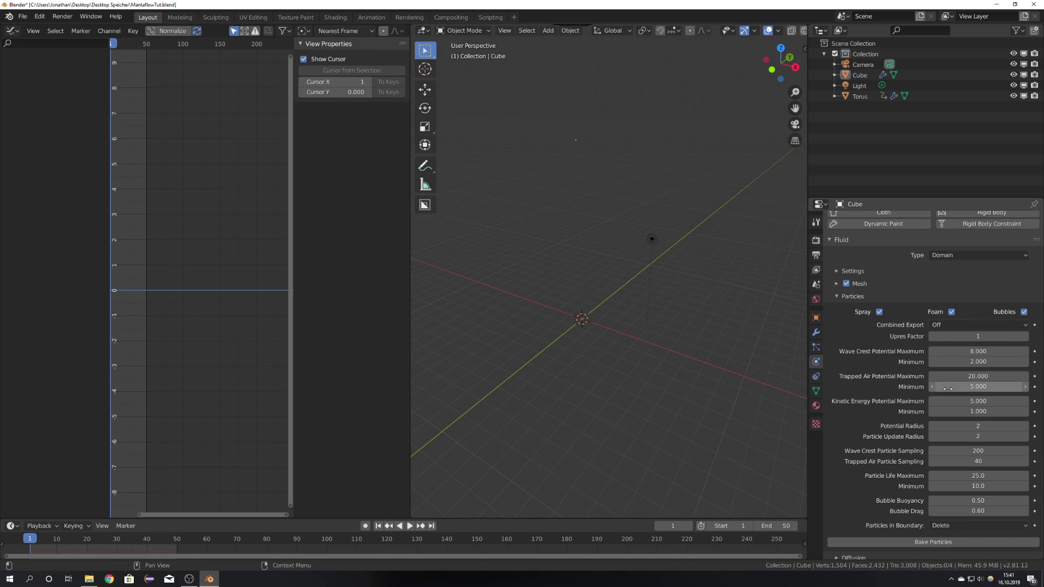
Start baking the domain's particles, stop the bake at about frame 14 and examine the result up close.
{"action": "scroll", "coordinate": [991, 380], "scroll_direction": "down", "scroll_amount": 6}
{"action": "scroll", "coordinate": [994, 359], "scroll_direction": "up", "scroll_amount": 5}
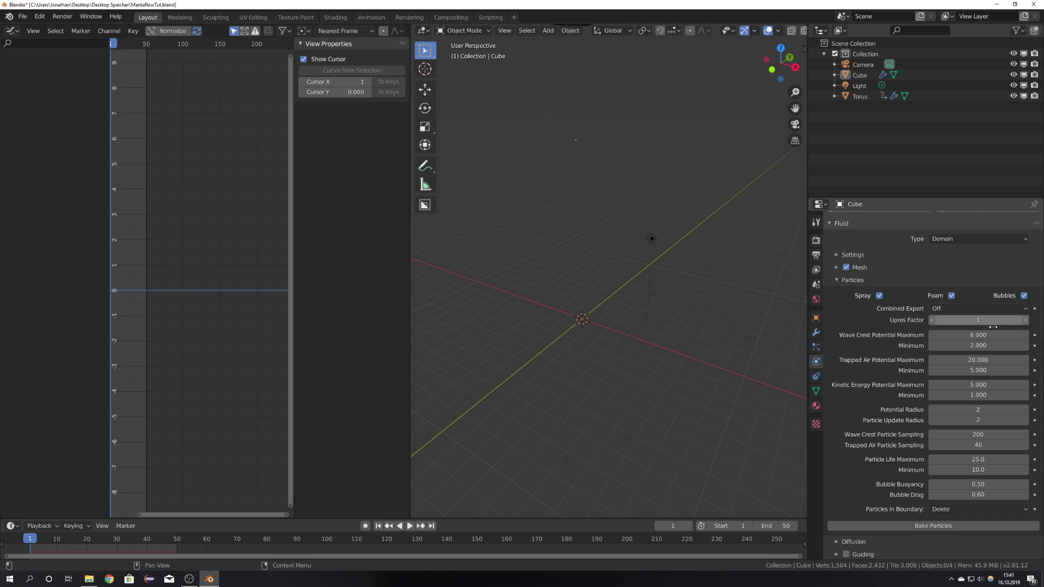
{"action": "left_click", "coordinate": [939, 525]}
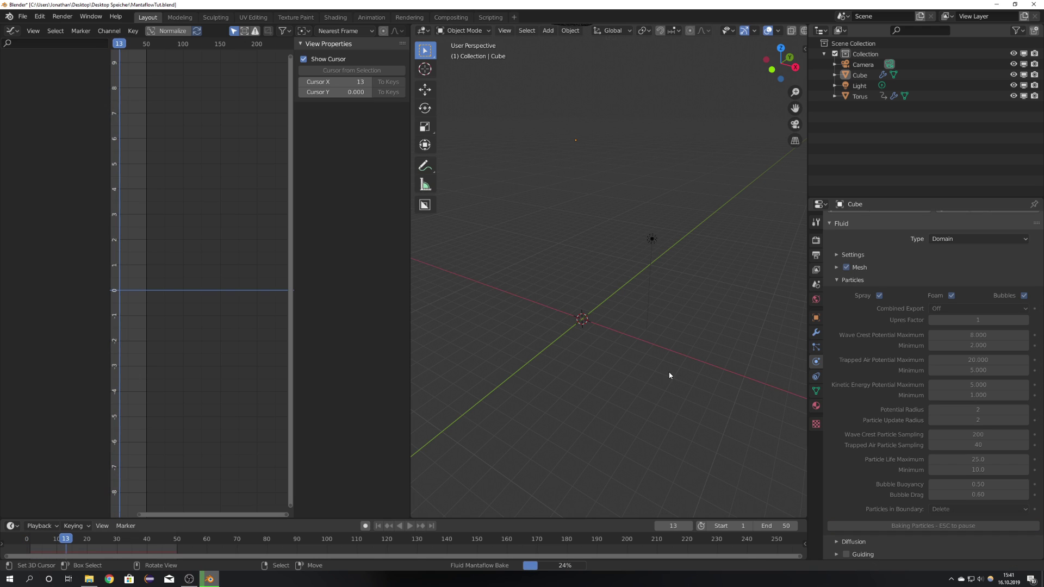
{"action": "middle_click_drag", "start_coordinate": [671, 375], "coordinate": [574, 297]}
{"action": "key", "text": "space"}
{"action": "scroll", "coordinate": [573, 296], "scroll_direction": "up", "scroll_amount": 5}
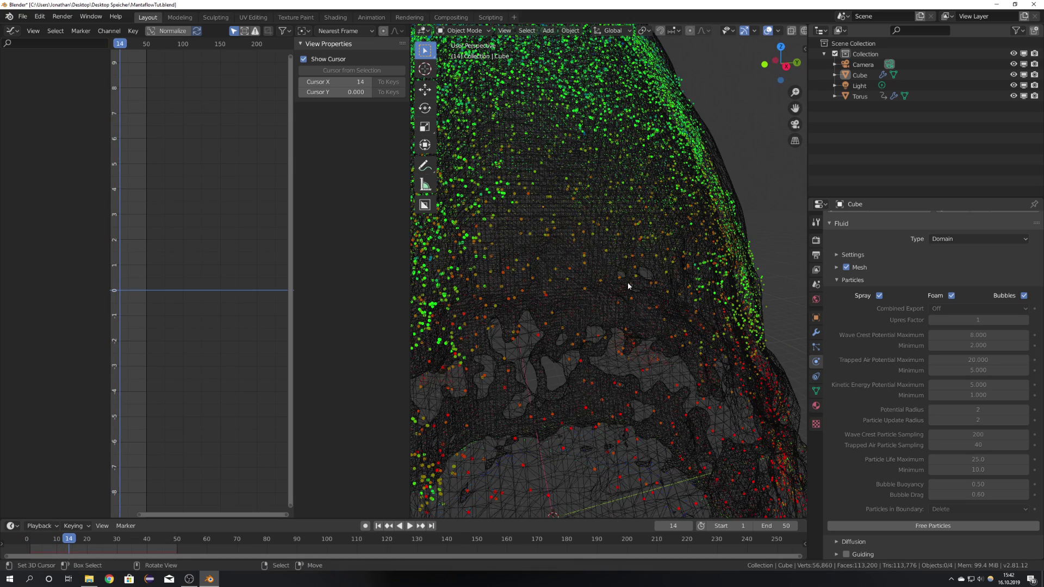
Inspect the cube's Spray, Foam and Bubble particle systems and show the Spray Particles' render settings.
{"action": "left_click", "coordinate": [816, 348]}
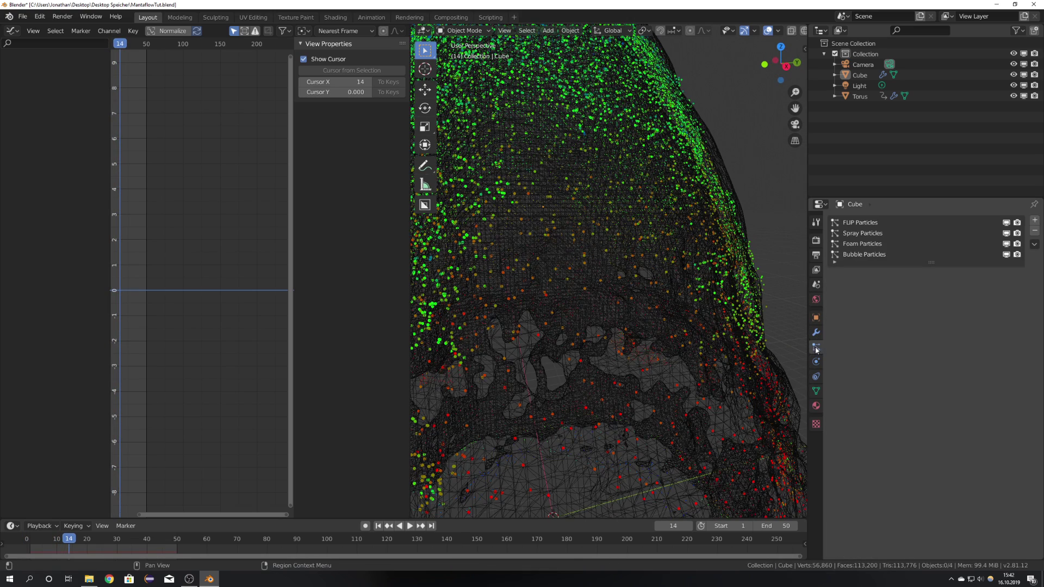
{"action": "scroll", "coordinate": [663, 275], "scroll_direction": "down", "scroll_amount": 5}
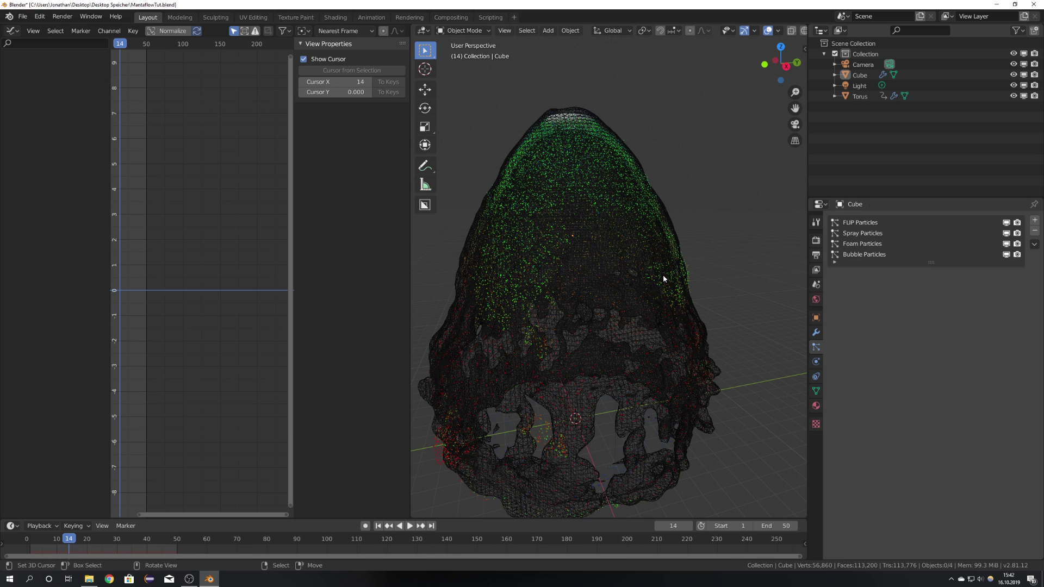
{"action": "left_click", "coordinate": [863, 237]}
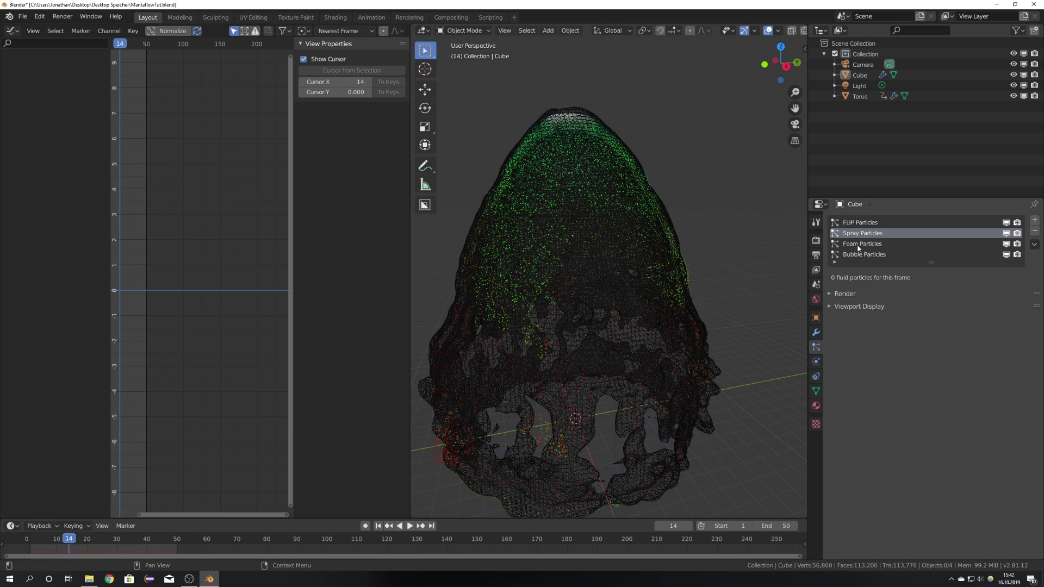
{"action": "left_click", "coordinate": [860, 244]}
{"action": "left_click", "coordinate": [865, 254]}
{"action": "left_click", "coordinate": [867, 235]}
{"action": "left_click", "coordinate": [816, 361]}
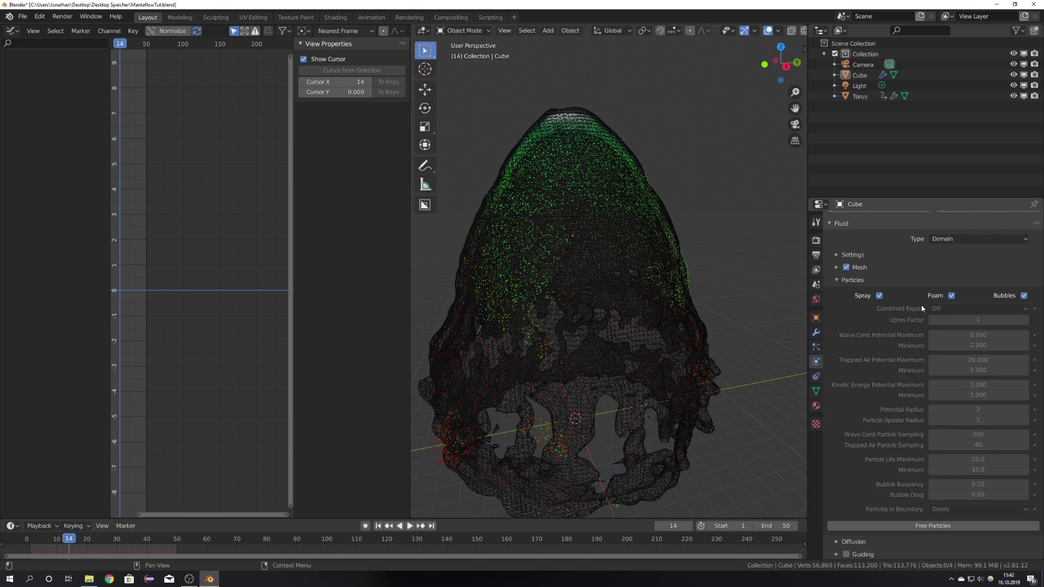
{"action": "left_click", "coordinate": [817, 346]}
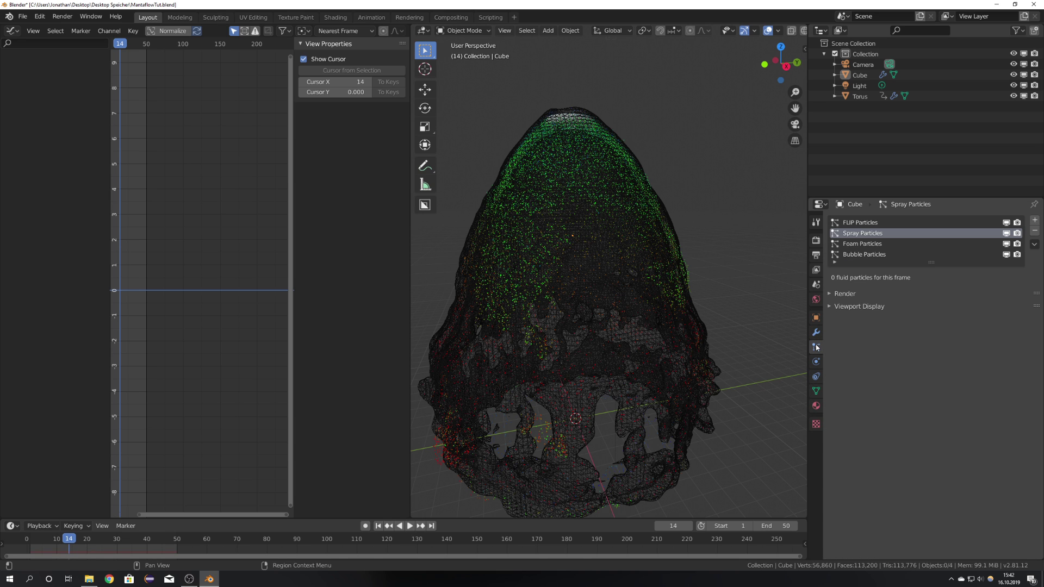
{"action": "mouse_move", "coordinate": [633, 251]}
{"action": "middle_mouse_down"}
{"action": "mouse_move", "coordinate": [653, 256]}
{"action": "mouse_move", "coordinate": [634, 233]}
{"action": "middle_mouse_up"}
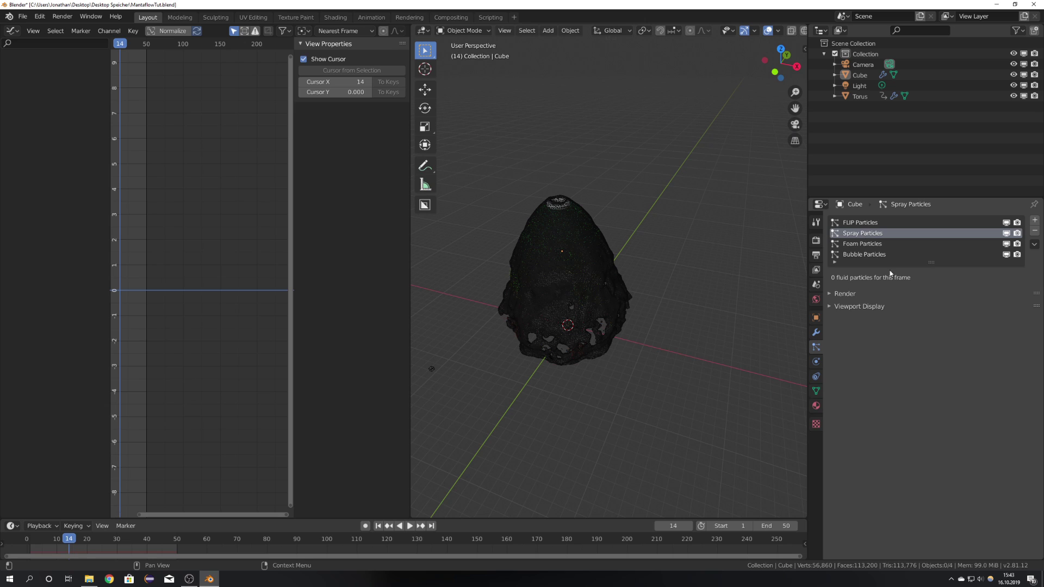
{"action": "left_click", "coordinate": [846, 294]}
{"action": "middle_click_drag", "start_coordinate": [675, 287], "coordinate": [684, 313]}
{"action": "key", "text": "shift+a"}
{"action": "mouse_move", "coordinate": [684, 314]}
{"action": "left_click", "coordinate": [737, 361]}
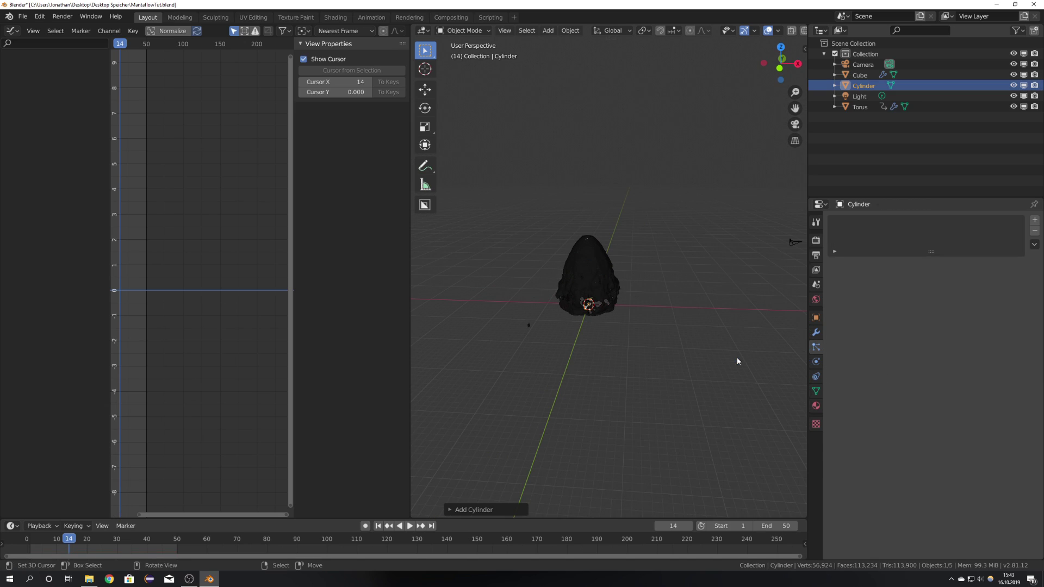
{"action": "key", "text": "x"}
{"action": "left_click", "coordinate": [713, 343]}
Add an ico sphere and move it along the X axis well clear of the liquid mesh.
{"action": "key", "text": "shift+a"}
{"action": "mouse_move", "coordinate": [707, 341]}
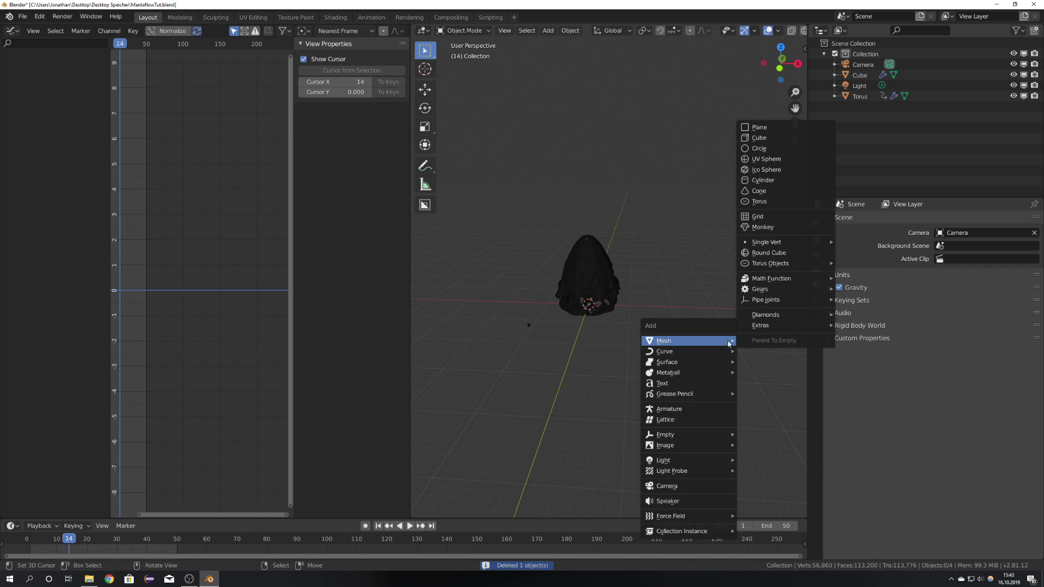
{"action": "left_click", "coordinate": [779, 171]}
{"action": "key", "text": "alt+a"}
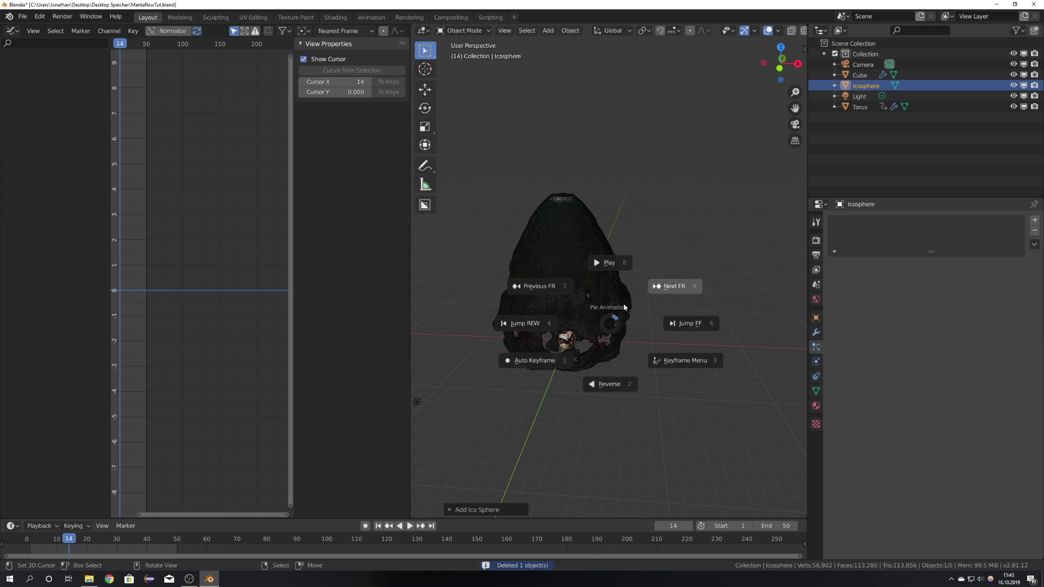
{"action": "key", "text": "Escape"}
{"action": "left_click", "coordinate": [424, 89]}
{"action": "scroll", "coordinate": [598, 305], "scroll_direction": "down", "scroll_amount": 5}
{"action": "left_click_drag", "start_coordinate": [631, 299], "coordinate": [805, 303]}
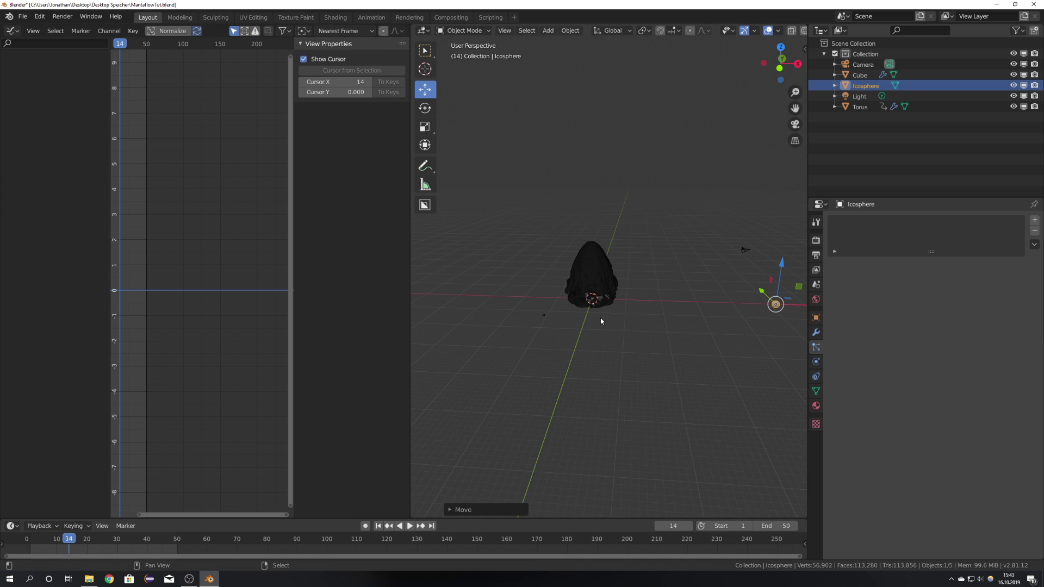
Set the cube's Spray Particles to render as Object, with the Icosphere as the instance object.
{"action": "scroll", "coordinate": [566, 315], "scroll_direction": "up", "scroll_amount": 3}
{"action": "middle_click_drag", "start_coordinate": [595, 321], "coordinate": [571, 326], "text": "shift"}
{"action": "scroll", "coordinate": [571, 326], "scroll_direction": "down", "scroll_amount": 2}
{"action": "left_click", "coordinate": [485, 294]}
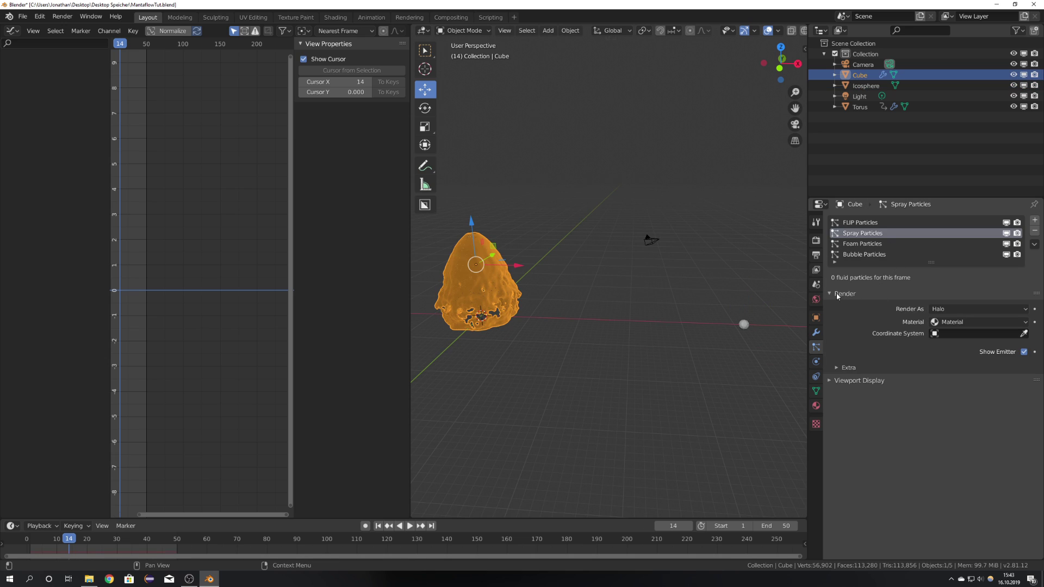
{"action": "left_click", "coordinate": [955, 309]}
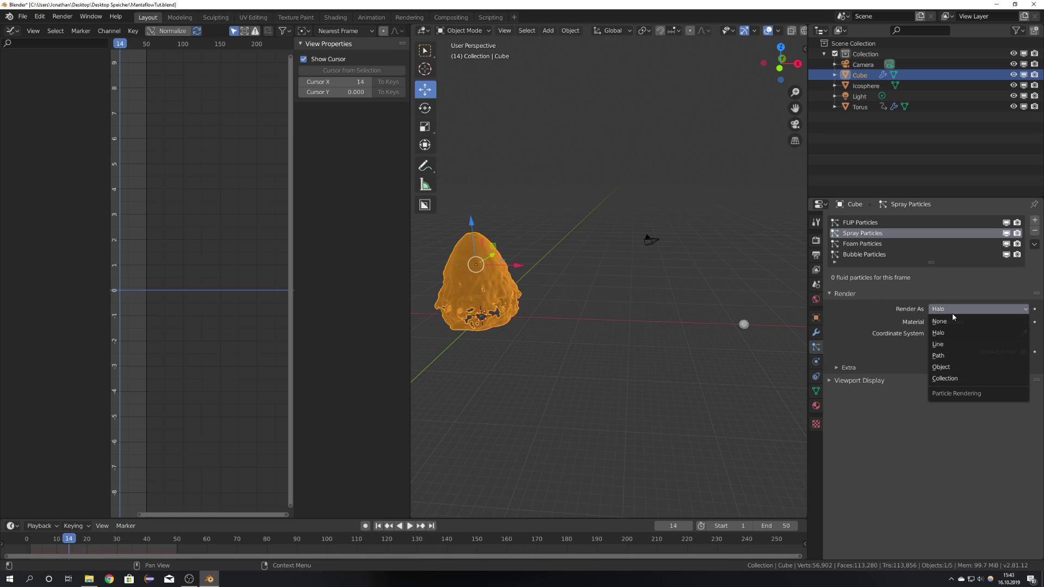
{"action": "left_click", "coordinate": [955, 368]}
{"action": "left_click", "coordinate": [956, 361]}
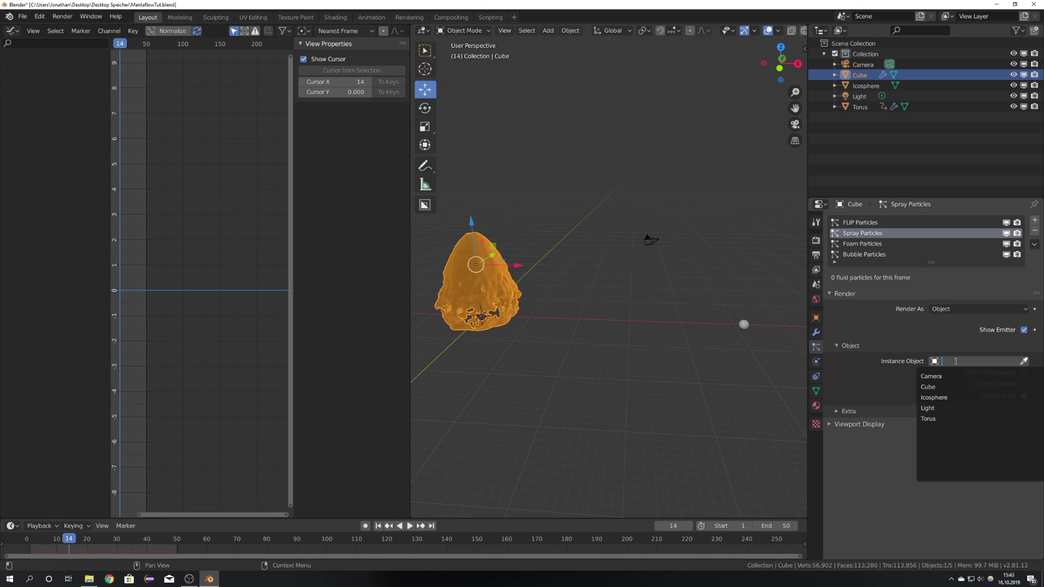
{"action": "left_click", "coordinate": [958, 397]}
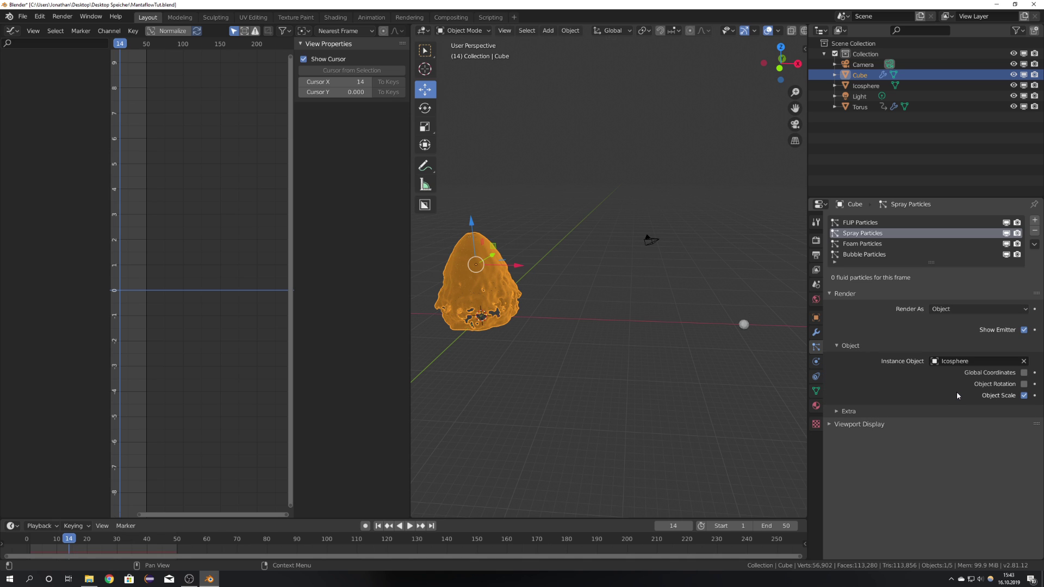
Deselect everything and examine the particles inside the wireframe liquid mesh up close.
{"action": "mouse_move", "coordinate": [621, 288]}
{"action": "middle_mouse_down", "text": "shift"}
{"action": "mouse_move", "coordinate": [783, 299]}
{"action": "mouse_move", "coordinate": [613, 278]}
{"action": "middle_mouse_up", "text": "shift"}
{"action": "scroll", "coordinate": [781, 299], "scroll_direction": "up", "scroll_amount": 7}
{"action": "scroll", "coordinate": [613, 278], "scroll_direction": "up", "scroll_amount": 3}
{"action": "key", "text": "alt+a"}
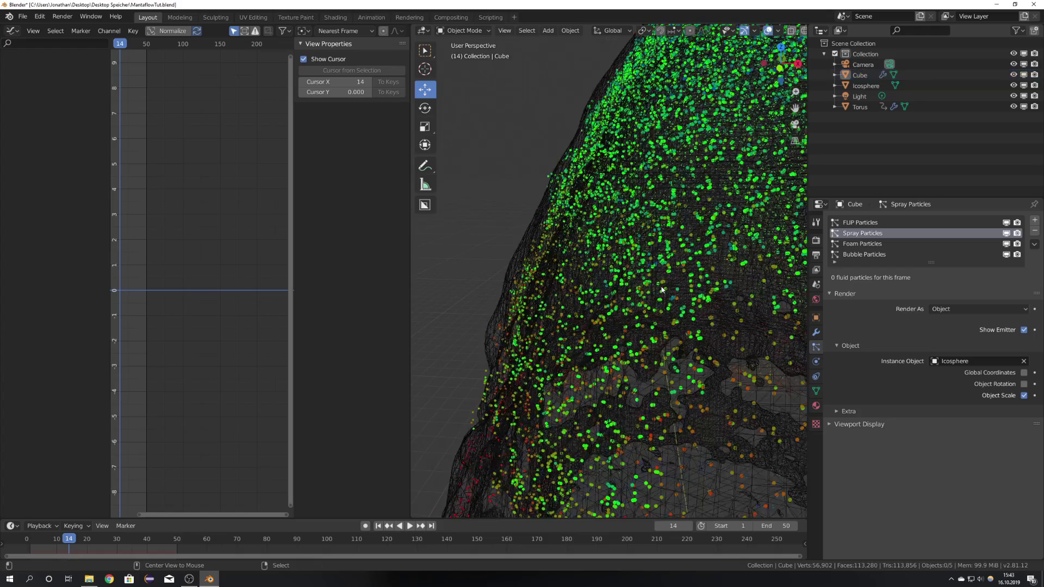
{"action": "scroll", "coordinate": [650, 290], "scroll_direction": "up", "scroll_amount": 1}
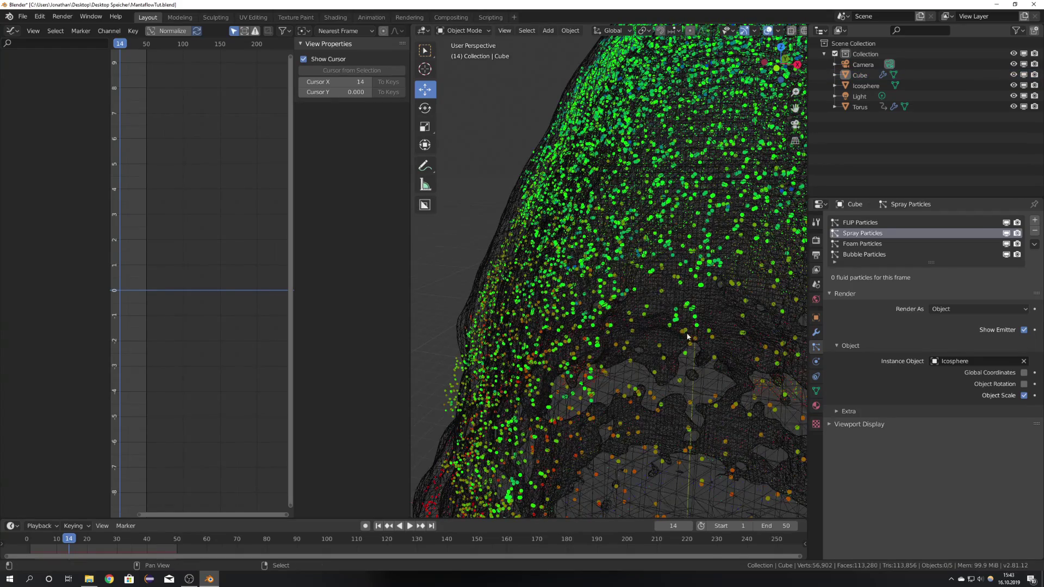
{"action": "middle_click_drag", "start_coordinate": [665, 308], "coordinate": [568, 272], "text": "shift"}
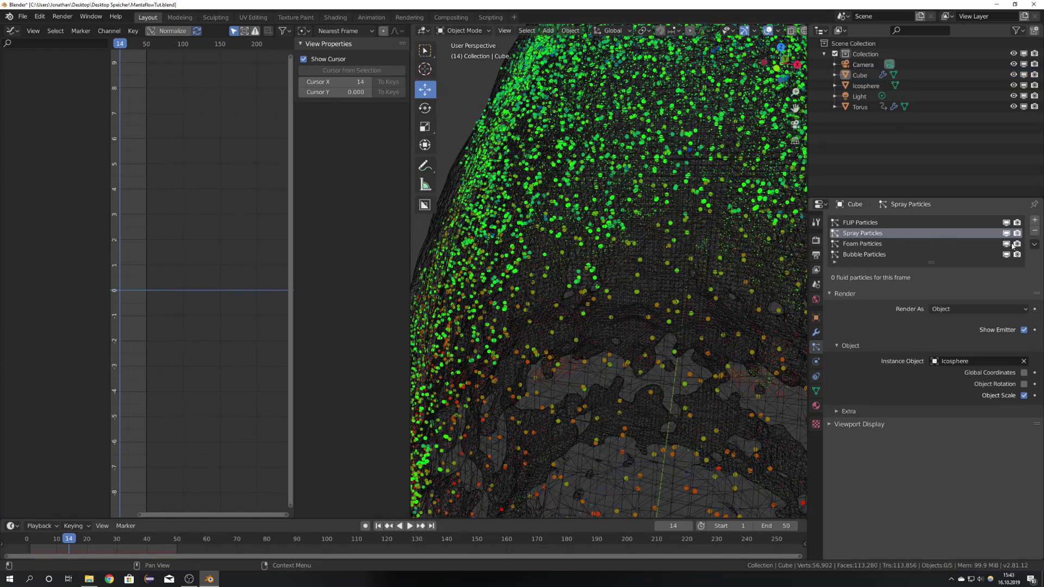
{"action": "scroll", "coordinate": [671, 243], "scroll_direction": "down", "scroll_amount": 7}
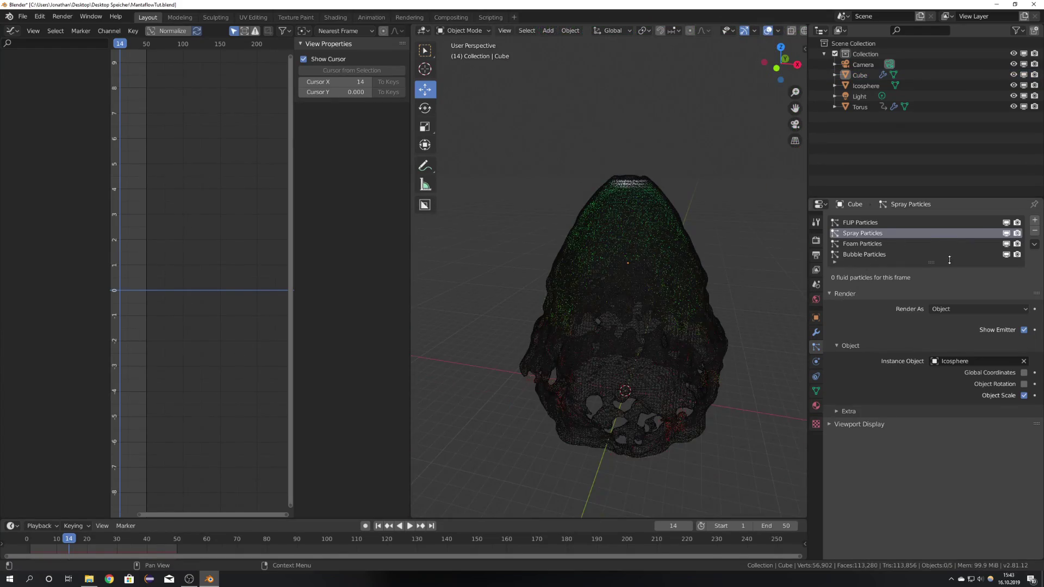
Set the cube's Foam Particles and Bubble Particles to render as Object, with the Icosphere as the instance object.
{"action": "left_click", "coordinate": [876, 246]}
{"action": "left_click", "coordinate": [976, 309]}
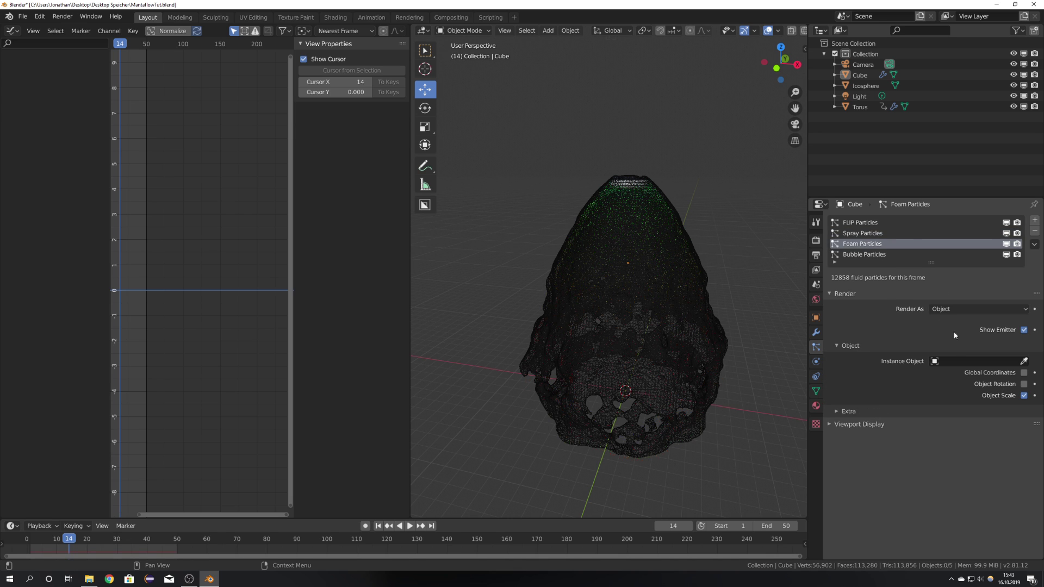
{"action": "left_click", "coordinate": [974, 361]}
{"action": "left_click", "coordinate": [941, 400]}
Set the cube's viewport display from wireframe to Solid.
{"action": "middle_click_drag", "start_coordinate": [732, 332], "coordinate": [614, 336]}
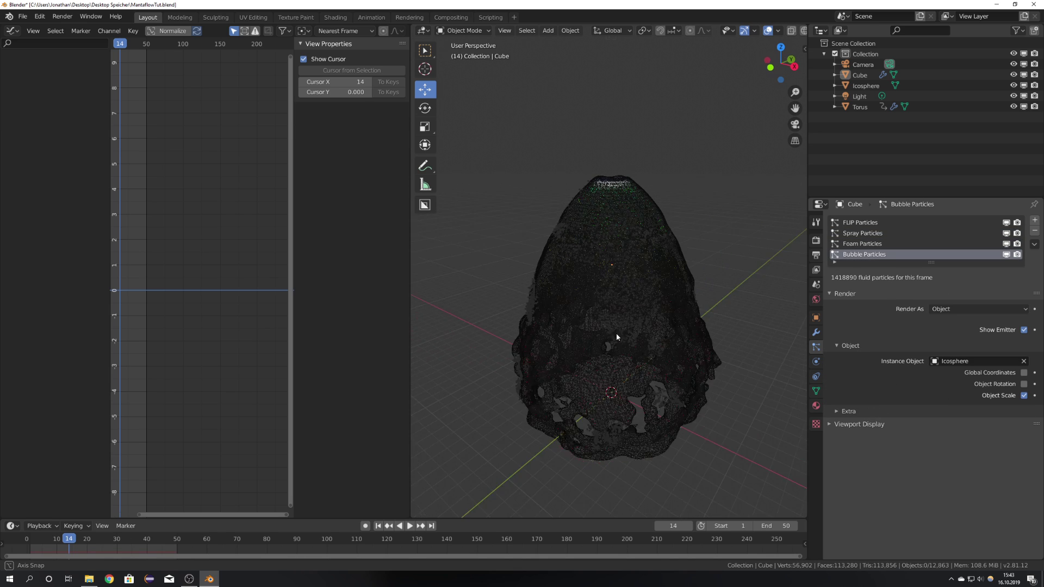
{"action": "scroll", "coordinate": [615, 336], "scroll_direction": "up", "scroll_amount": 7}
{"action": "scroll", "coordinate": [616, 336], "scroll_direction": "down", "scroll_amount": 8}
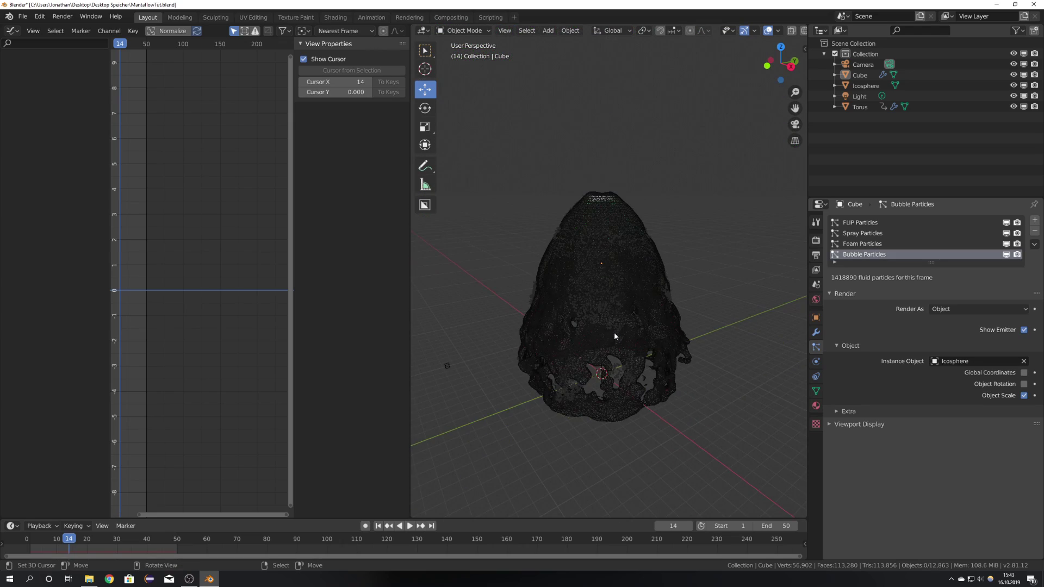
{"action": "scroll", "coordinate": [612, 305], "scroll_direction": "up", "scroll_amount": 5}
{"action": "key", "text": "a"}
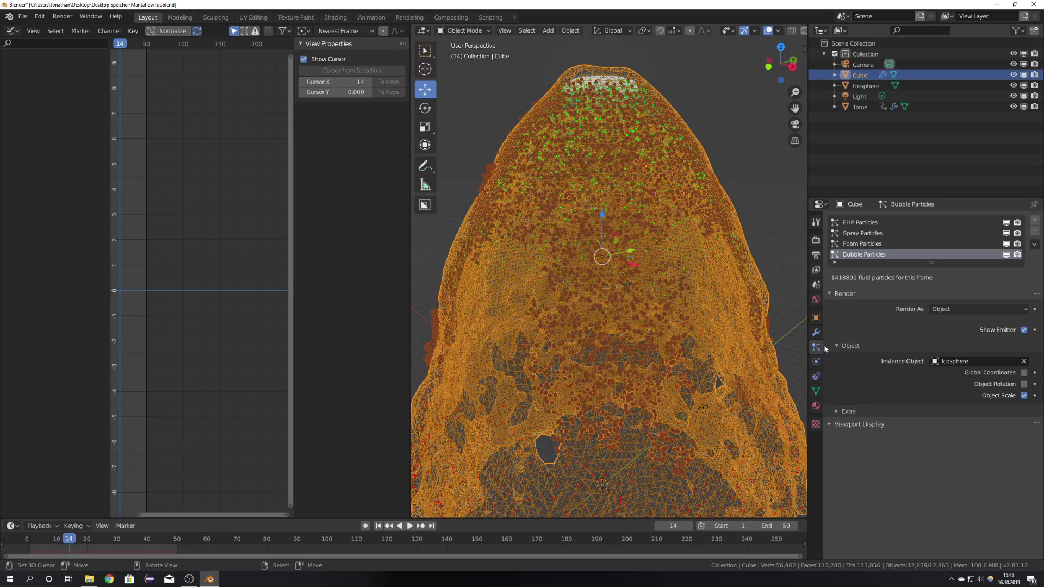
{"action": "left_click", "coordinate": [816, 332]}
{"action": "left_click", "coordinate": [816, 318]}
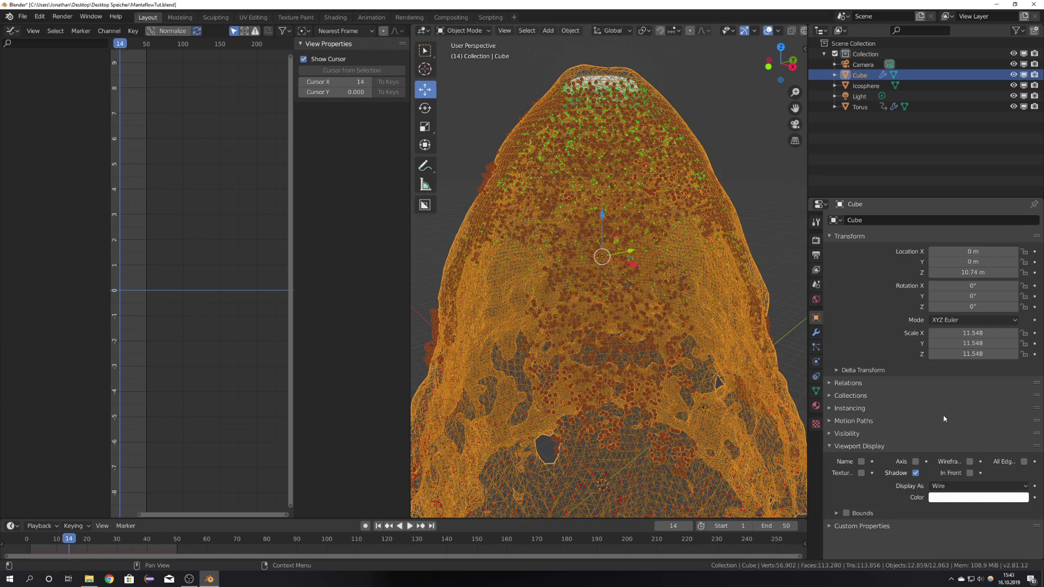
{"action": "left_click", "coordinate": [973, 486]}
{"action": "left_click", "coordinate": [963, 508]}
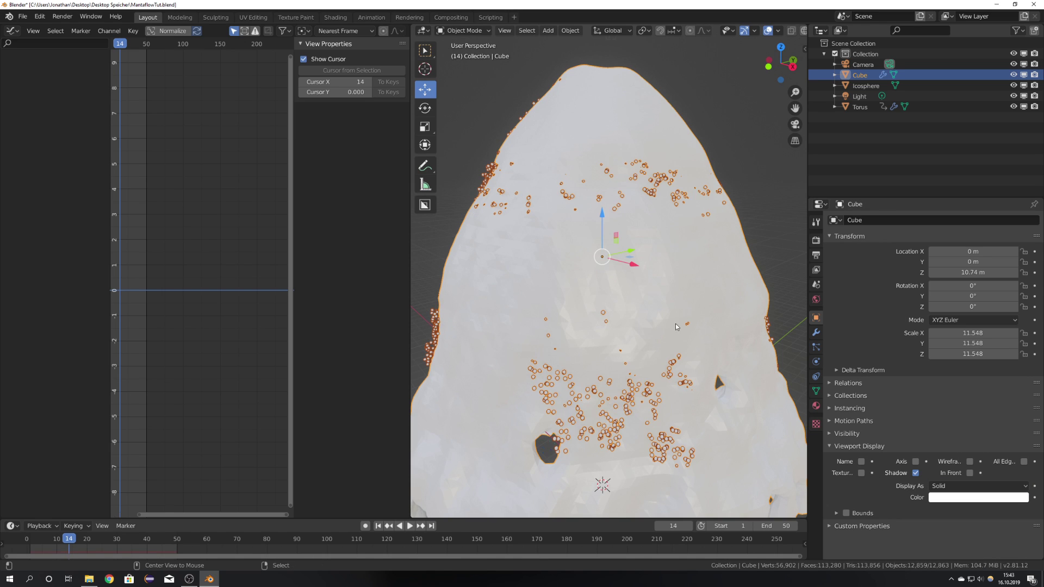
Examine the ico sphere particles on the solid liquid mesh from several angles and distances.
{"action": "key", "text": "alt+a"}
{"action": "mouse_move", "coordinate": [680, 326]}
{"action": "middle_mouse_down"}
{"action": "mouse_move", "coordinate": [657, 341]}
{"action": "mouse_move", "coordinate": [699, 326]}
{"action": "middle_mouse_up"}
{"action": "scroll", "coordinate": [550, 303], "scroll_direction": "up", "scroll_amount": 3}
{"action": "middle_click_drag", "start_coordinate": [550, 303], "coordinate": [680, 326], "text": "shift"}
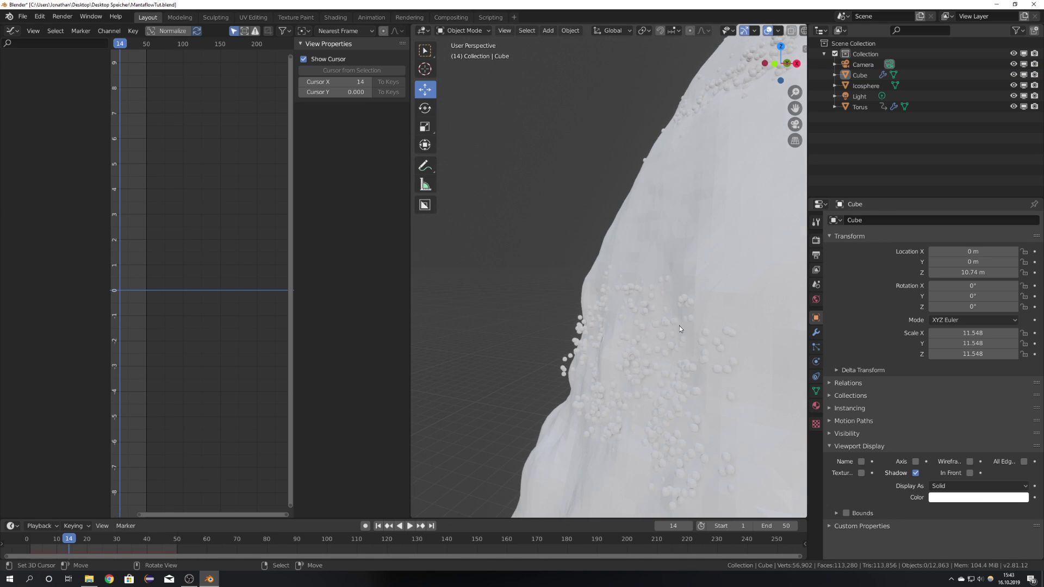
{"action": "scroll", "coordinate": [679, 325], "scroll_direction": "down", "scroll_amount": 8}
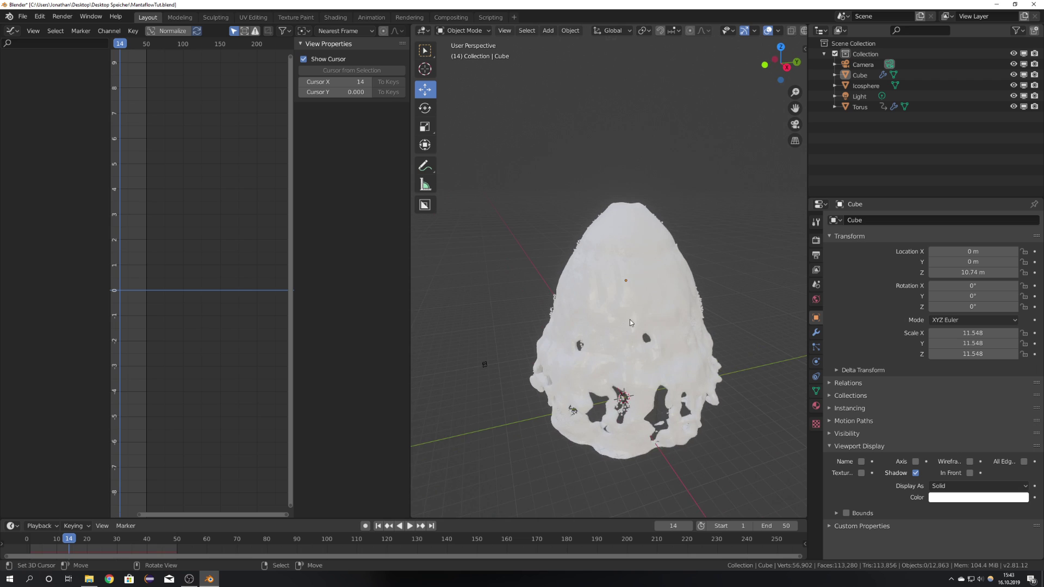
{"action": "scroll", "coordinate": [635, 325], "scroll_direction": "up", "scroll_amount": 4}
{"action": "middle_click_drag", "start_coordinate": [565, 245], "coordinate": [585, 267]}
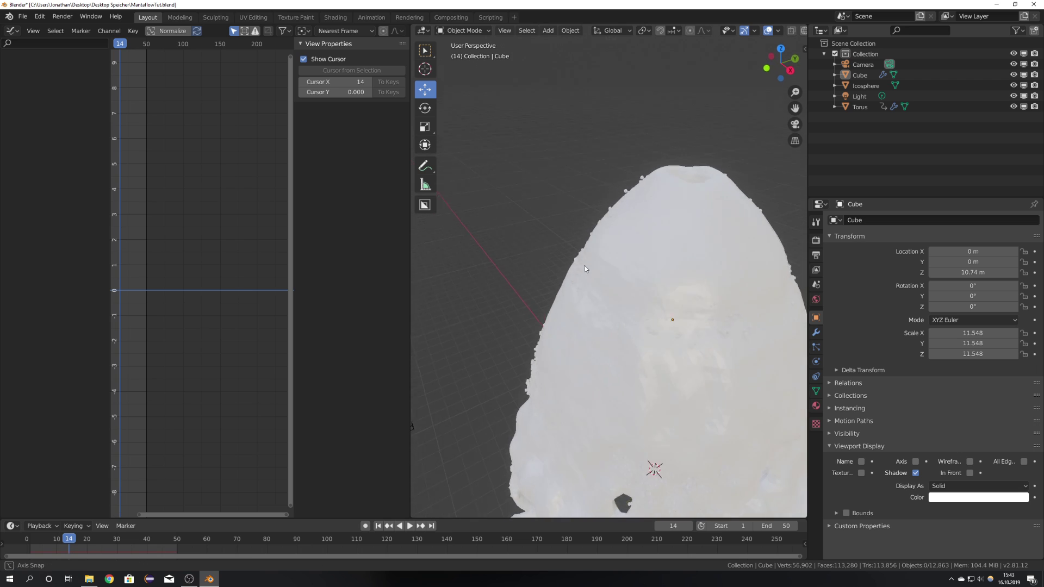
{"action": "scroll", "coordinate": [585, 266], "scroll_direction": "up", "scroll_amount": 6}
{"action": "left_click", "coordinate": [538, 281]}
{"action": "scroll", "coordinate": [549, 280], "scroll_direction": "down", "scroll_amount": 5}
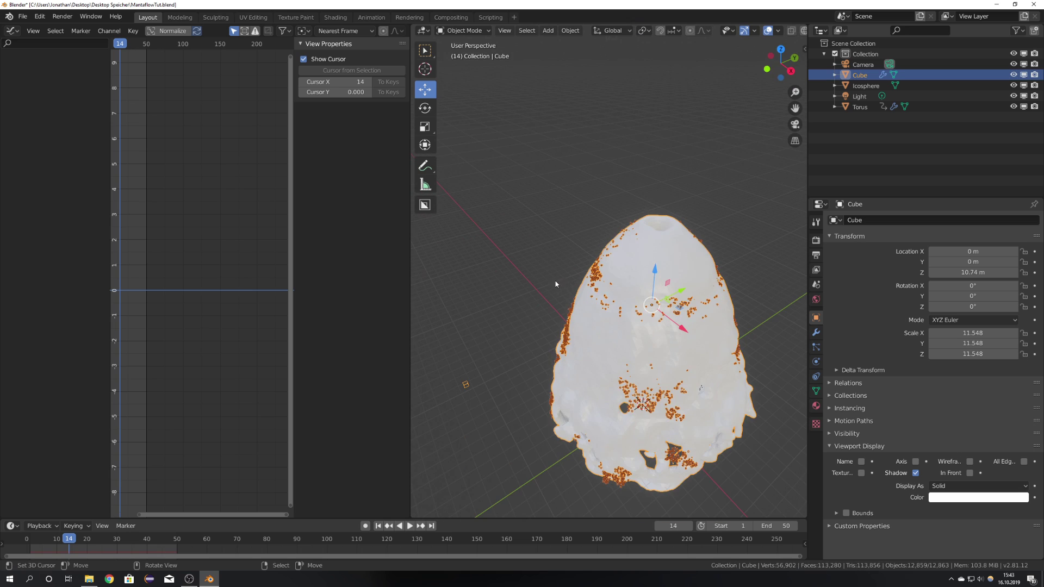
{"action": "middle_click_drag", "start_coordinate": [701, 320], "coordinate": [613, 305]}
{"action": "scroll", "coordinate": [673, 293], "scroll_direction": "up", "scroll_amount": 6}
{"action": "left_click", "coordinate": [680, 298]}
{"action": "scroll", "coordinate": [679, 298], "scroll_direction": "down", "scroll_amount": 3}
{"action": "scroll", "coordinate": [584, 299], "scroll_direction": "up", "scroll_amount": 4}
{"action": "scroll", "coordinate": [574, 270], "scroll_direction": "down", "scroll_amount": 8}
{"action": "middle_click_drag", "start_coordinate": [575, 270], "coordinate": [655, 323]}
{"action": "scroll", "coordinate": [623, 296], "scroll_direction": "down", "scroll_amount": 3}
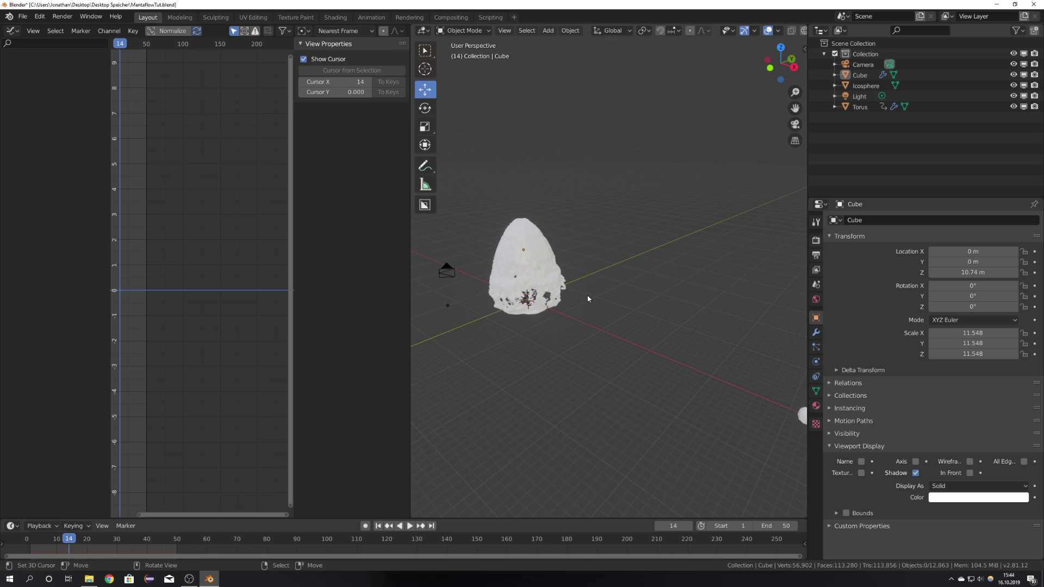
Look through the camera and rotate it freely to about 73°, -0.5°, 45.4° so the liquid's tip is in frame.
{"action": "key", "text": "KP_0"}
{"action": "left_click", "coordinate": [615, 339]}
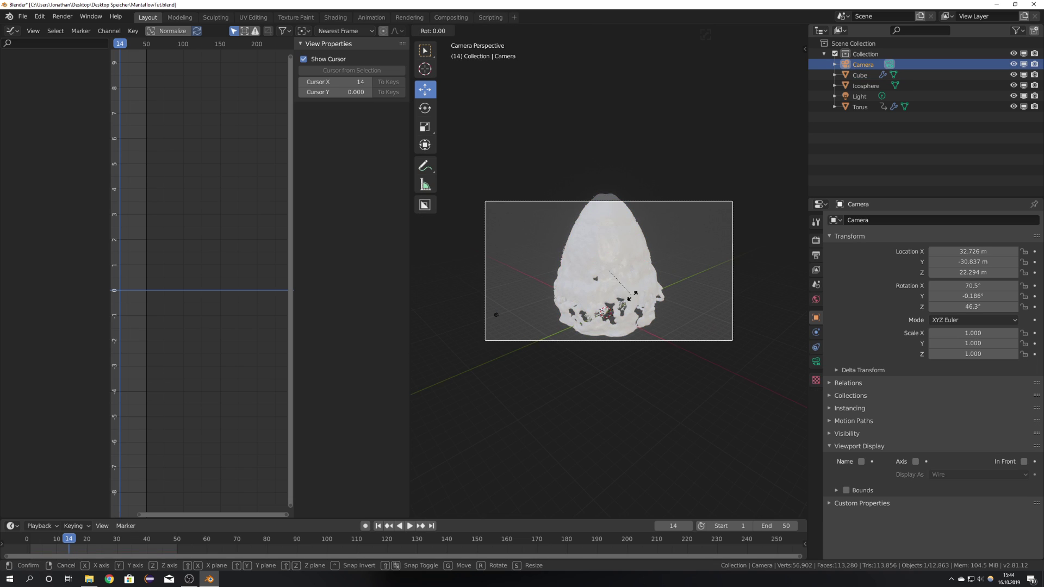
{"action": "key", "text": "r"}
{"action": "key", "text": "r"}
{"action": "left_click", "coordinate": [596, 312]}
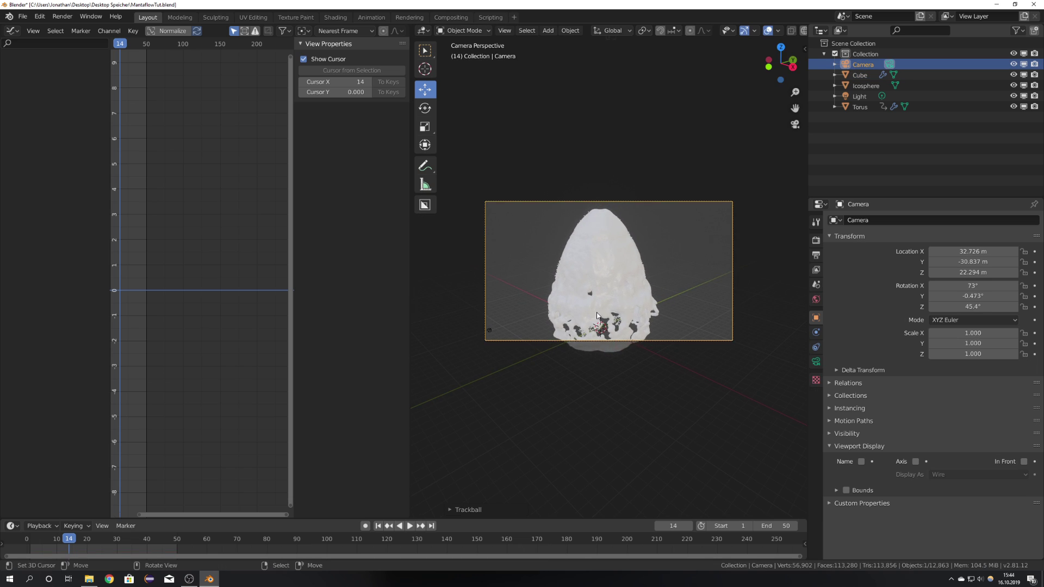
{"action": "middle_click", "coordinate": [597, 295]}
{"action": "key", "text": "g"}
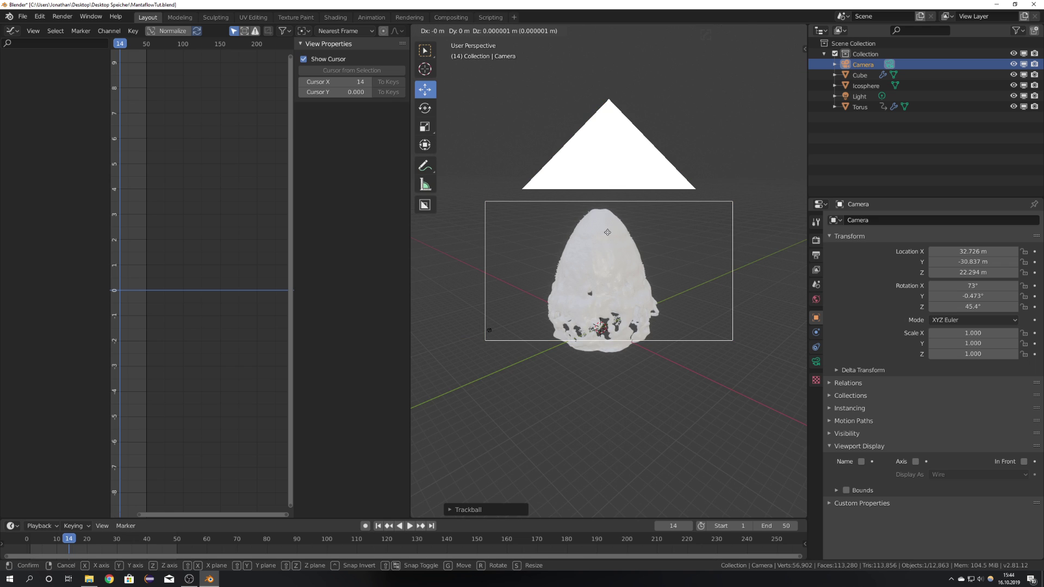
{"action": "right_click", "coordinate": [624, 286]}
Set the cube material's Transmission to 1 and its Roughness to 0.
{"action": "scroll", "coordinate": [623, 286], "scroll_direction": "up", "scroll_amount": 5}
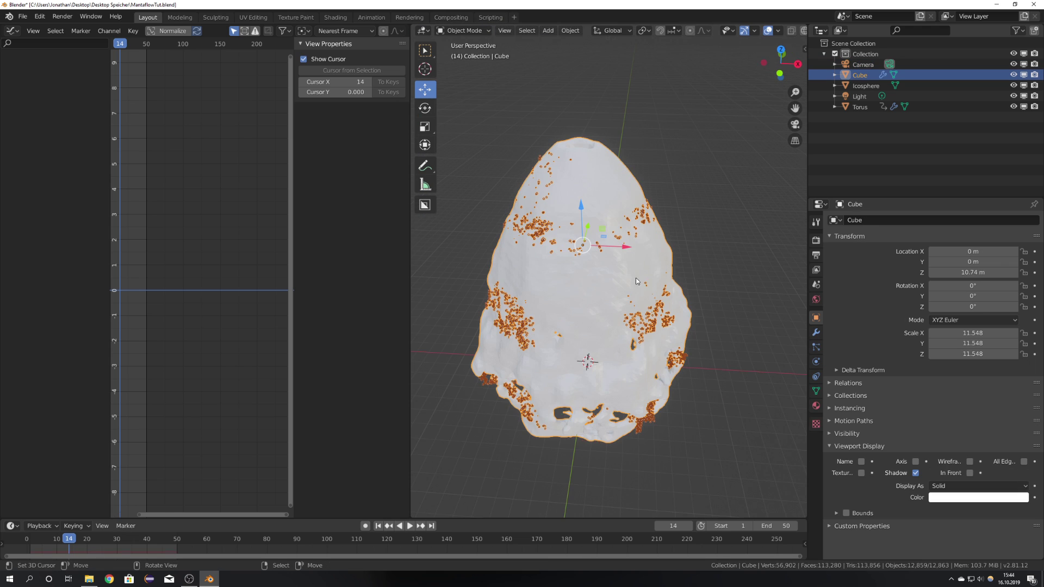
{"action": "left_click", "coordinate": [816, 406]}
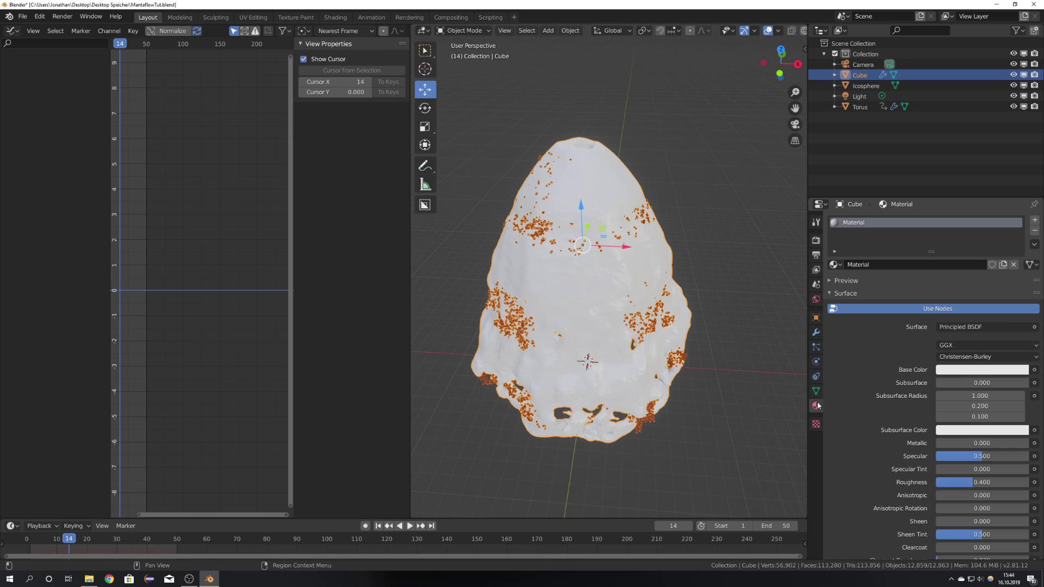
{"action": "scroll", "coordinate": [944, 368], "scroll_direction": "down", "scroll_amount": 5}
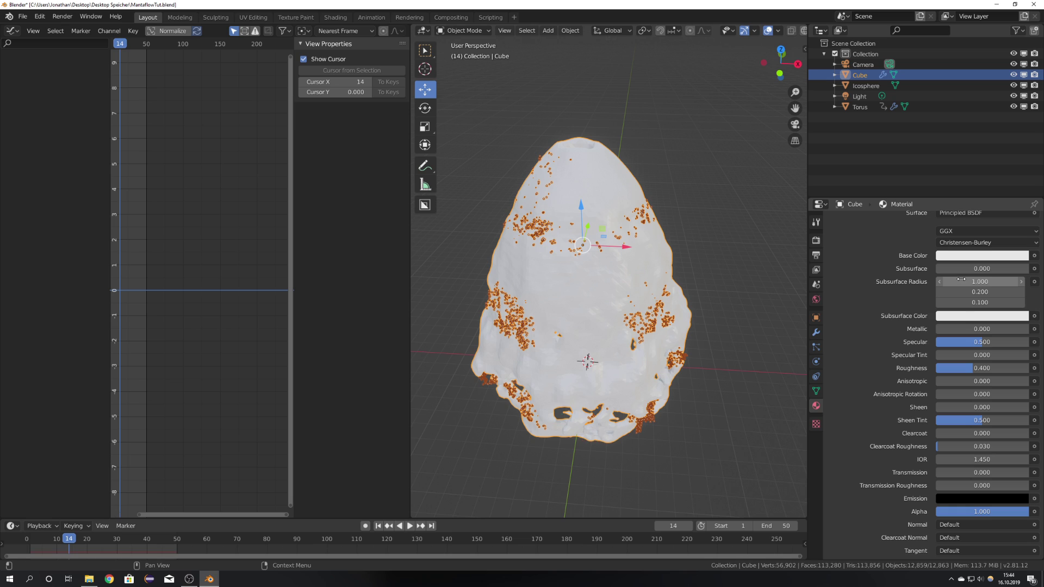
{"action": "scroll", "coordinate": [930, 308], "scroll_direction": "up", "scroll_amount": 4}
{"action": "scroll", "coordinate": [931, 309], "scroll_direction": "down", "scroll_amount": 5}
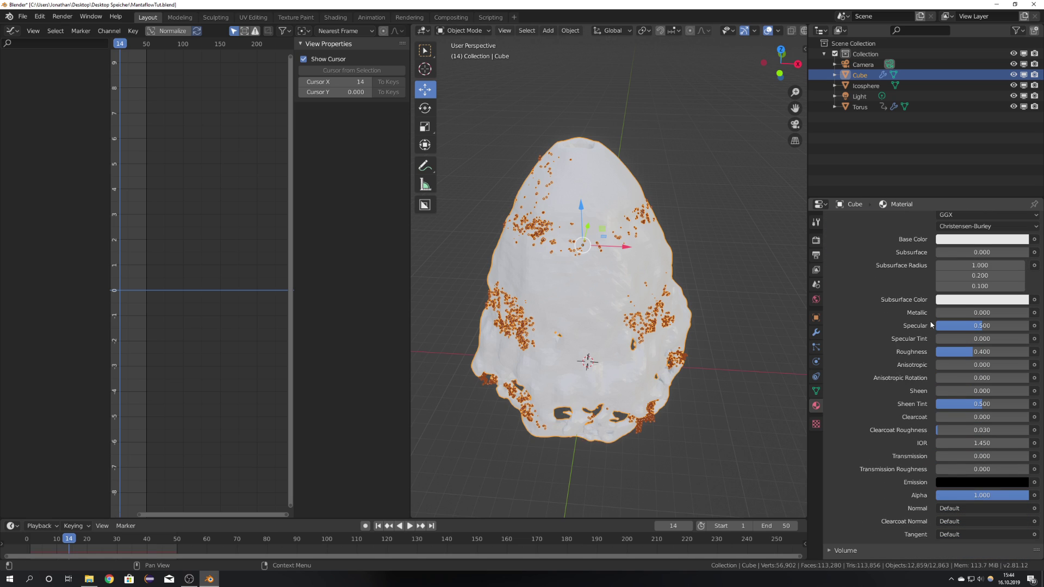
{"action": "left_click", "coordinate": [961, 455]}
{"action": "type", "text": "1"}
{"action": "key", "text": "Return"}
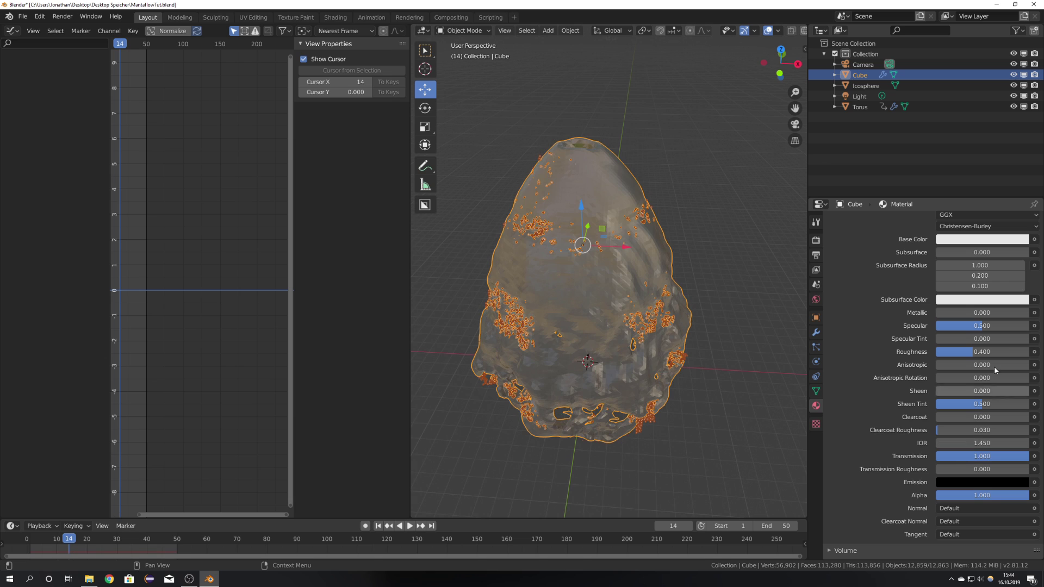
{"action": "left_click_drag", "start_coordinate": [966, 353], "coordinate": [929, 353]}
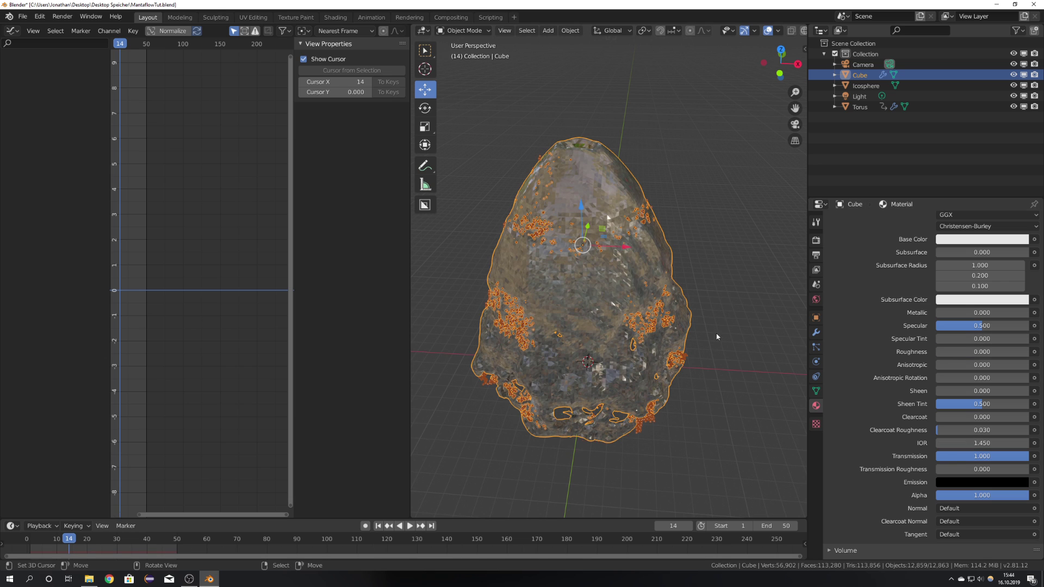
Set the IOR of the cube's material to 1.333.
{"action": "mouse_move", "coordinate": [612, 318]}
{"action": "middle_mouse_down"}
{"action": "mouse_move", "coordinate": [579, 314]}
{"action": "mouse_move", "coordinate": [627, 331]}
{"action": "middle_mouse_up"}
{"action": "key", "text": "alt+a"}
{"action": "scroll", "coordinate": [627, 330], "scroll_direction": "up", "scroll_amount": 5}
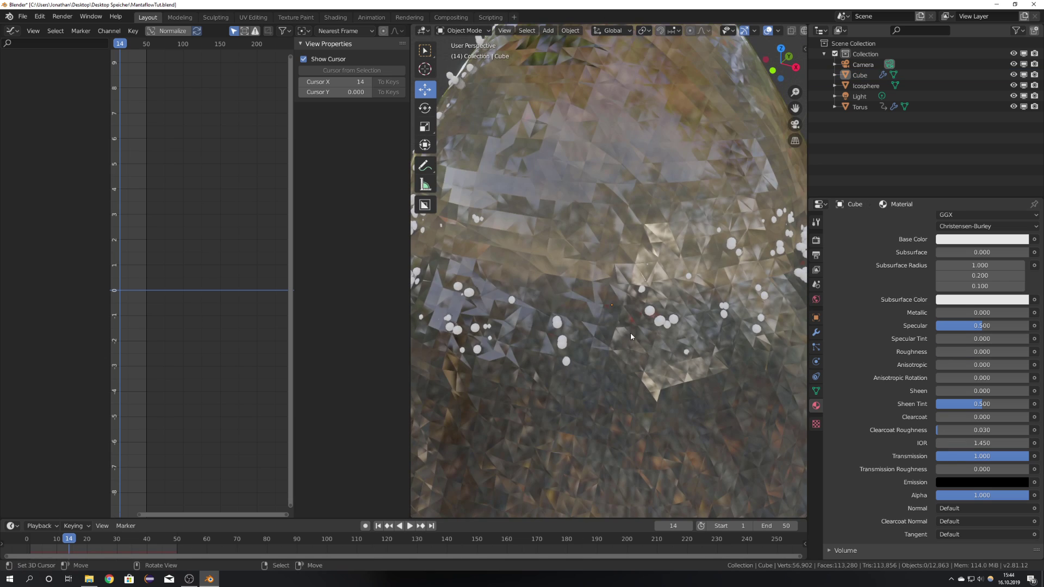
{"action": "scroll", "coordinate": [630, 332], "scroll_direction": "down", "scroll_amount": 5}
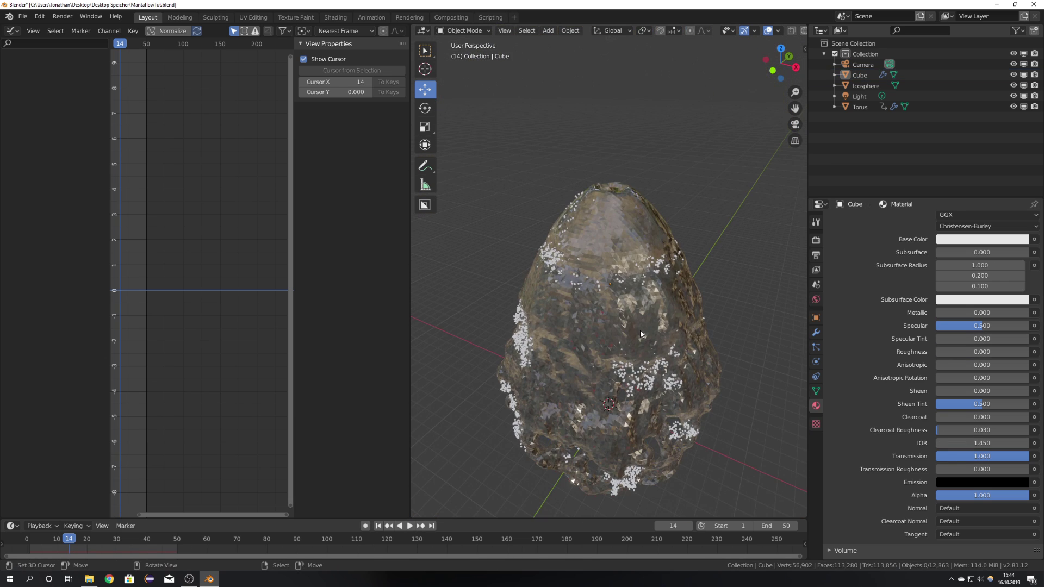
{"action": "left_click", "coordinate": [971, 444]}
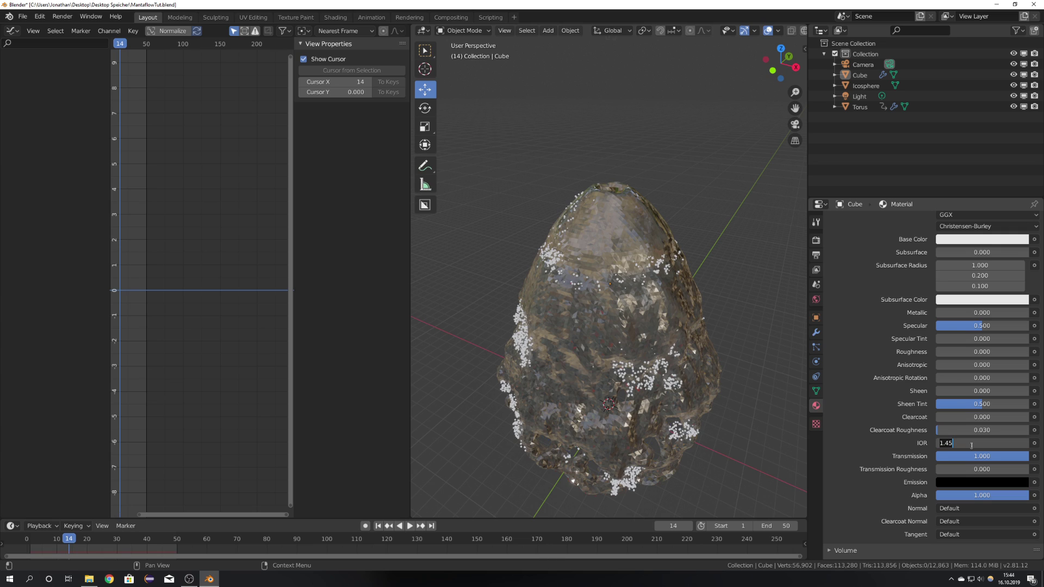
{"action": "type", "text": "1.333"}
{"action": "key", "text": "Return"}
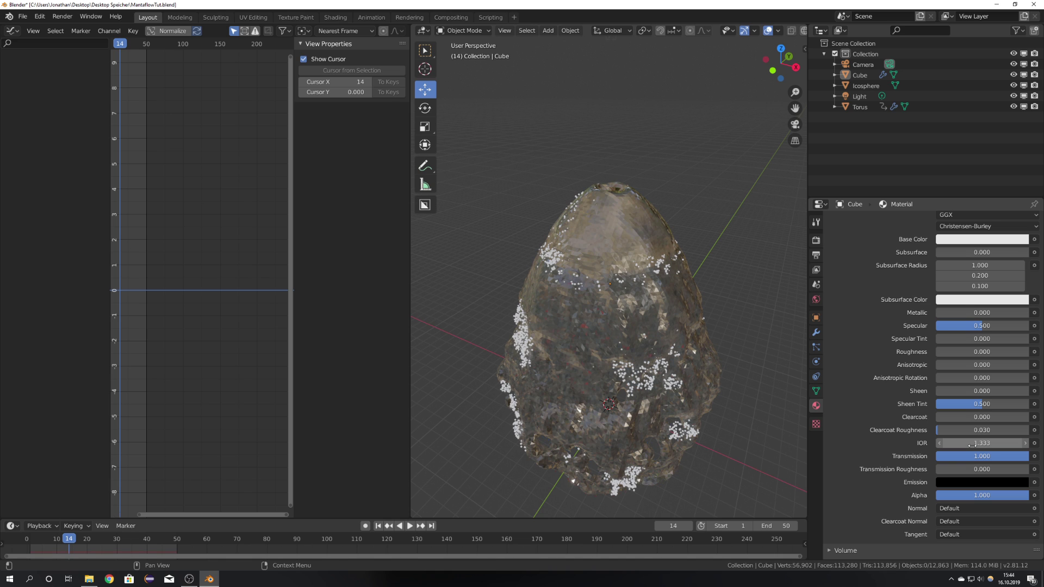
Apply smooth shading to the cube's liquid mesh and check its surface up close.
{"action": "left_click", "coordinate": [673, 394]}
{"action": "scroll", "coordinate": [673, 394], "scroll_direction": "up", "scroll_amount": 10}
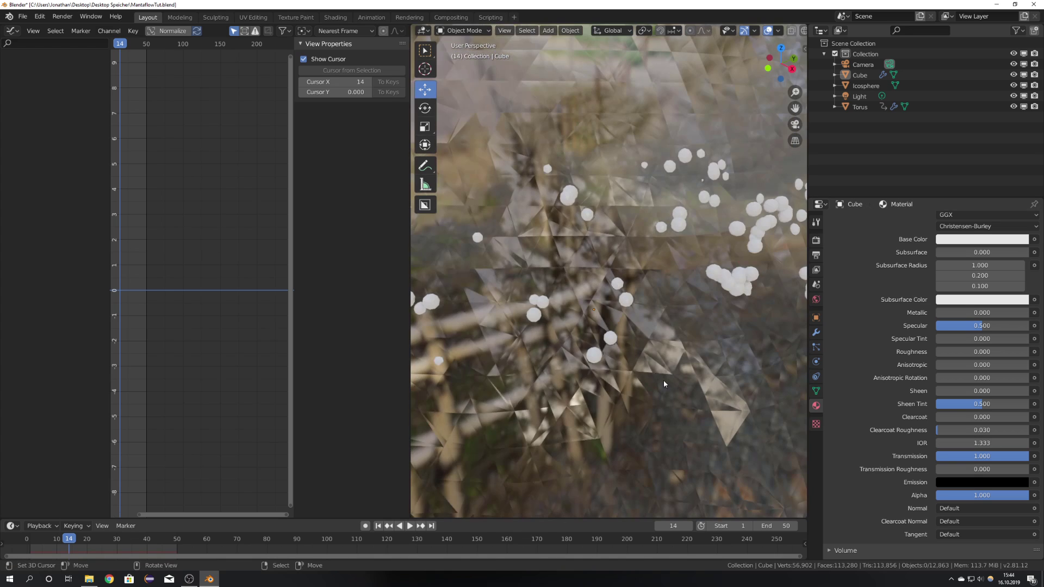
{"action": "scroll", "coordinate": [674, 394], "scroll_direction": "down", "scroll_amount": 10}
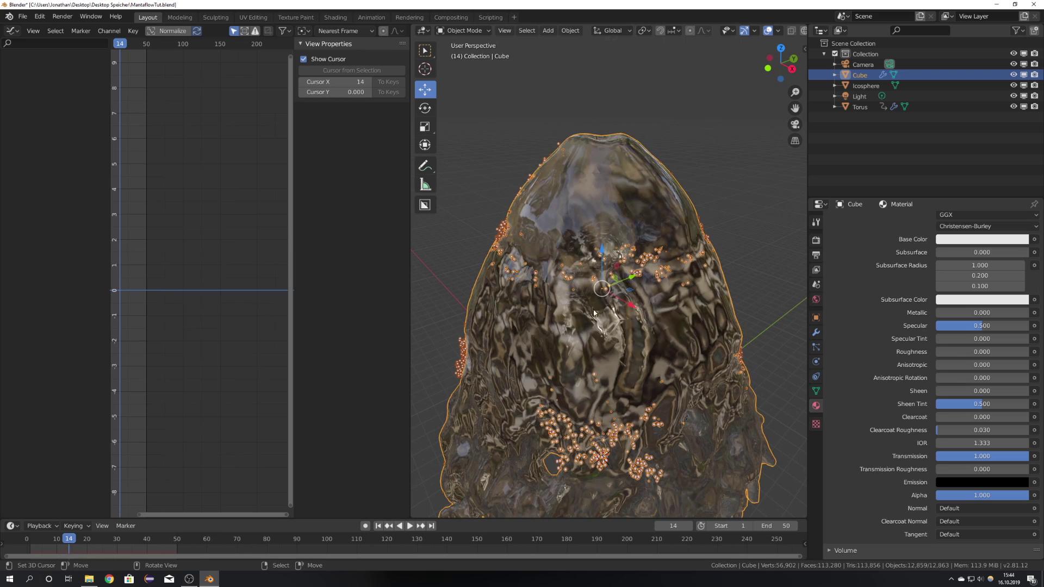
{"action": "key", "text": "alt+a"}
{"action": "scroll", "coordinate": [643, 296], "scroll_direction": "down", "scroll_amount": 4}
{"action": "scroll", "coordinate": [604, 344], "scroll_direction": "up", "scroll_amount": 8}
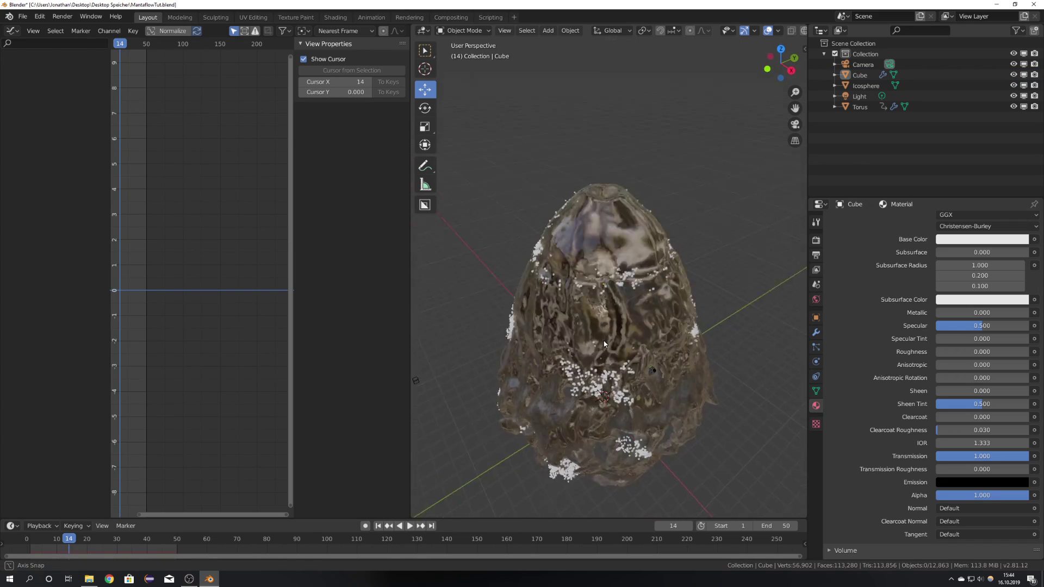
{"action": "middle_click_drag", "start_coordinate": [604, 344], "coordinate": [586, 339]}
Look through the camera and move it slightly sideways to center the liquid in the frame.
{"action": "key", "text": "KP_0"}
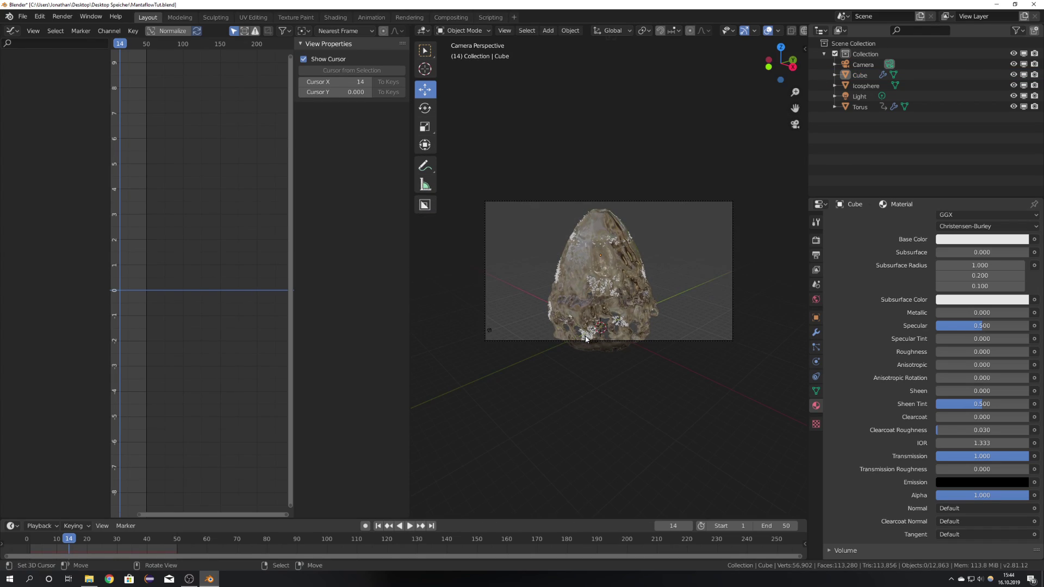
{"action": "left_click", "coordinate": [656, 340]}
{"action": "key", "text": "g"}
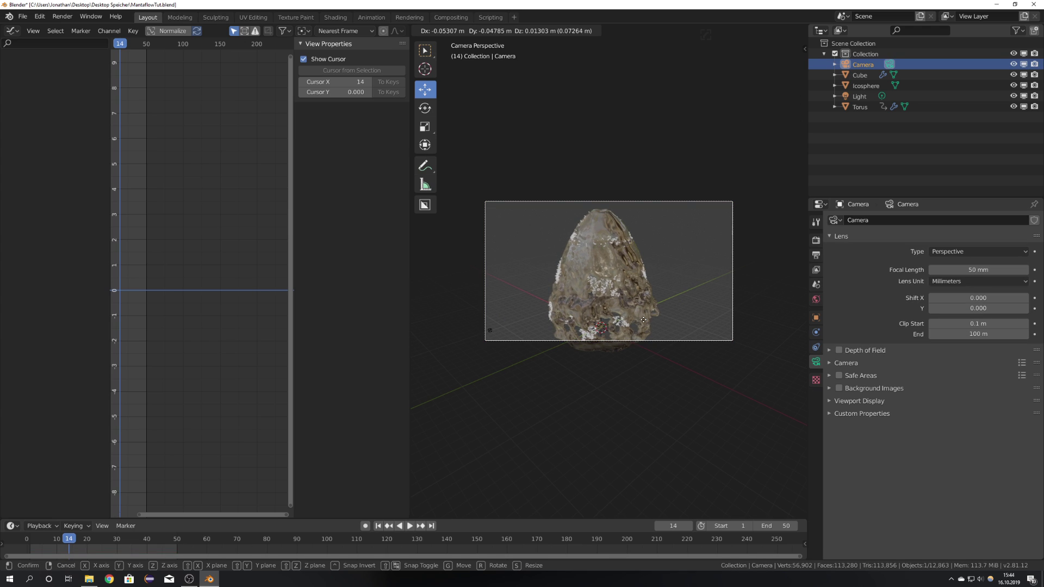
{"action": "left_click", "coordinate": [618, 321]}
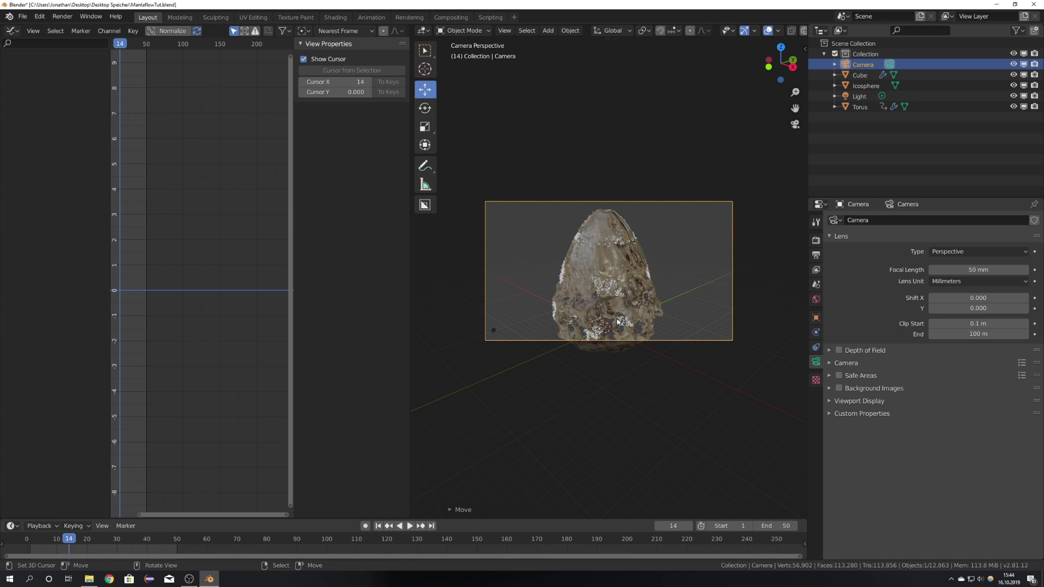